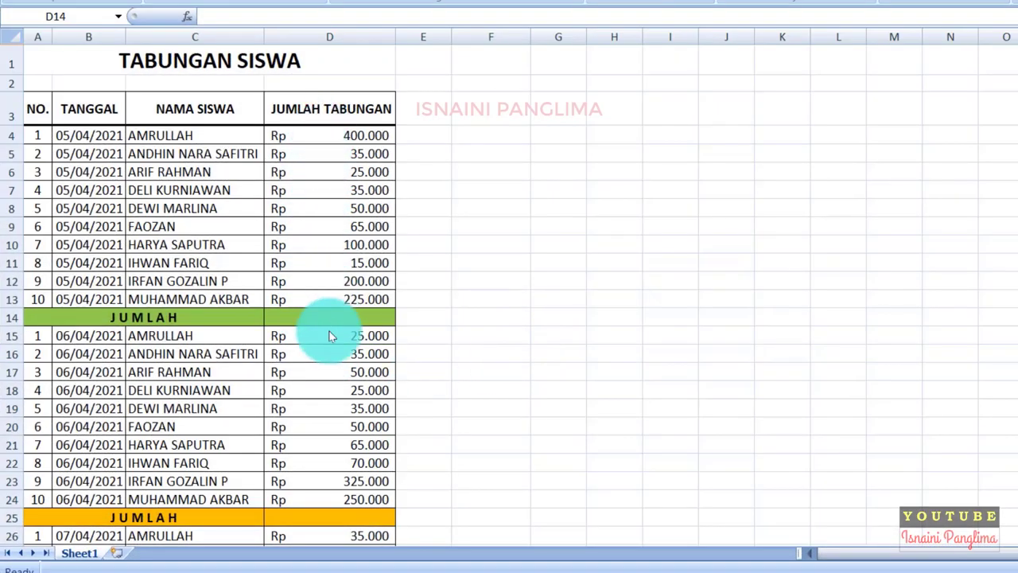
# - Scroll through the TABUNGAN SISWA table to review its date groups and blank JUMLAH rows
pyautogui.scroll(-1, 454, 426)
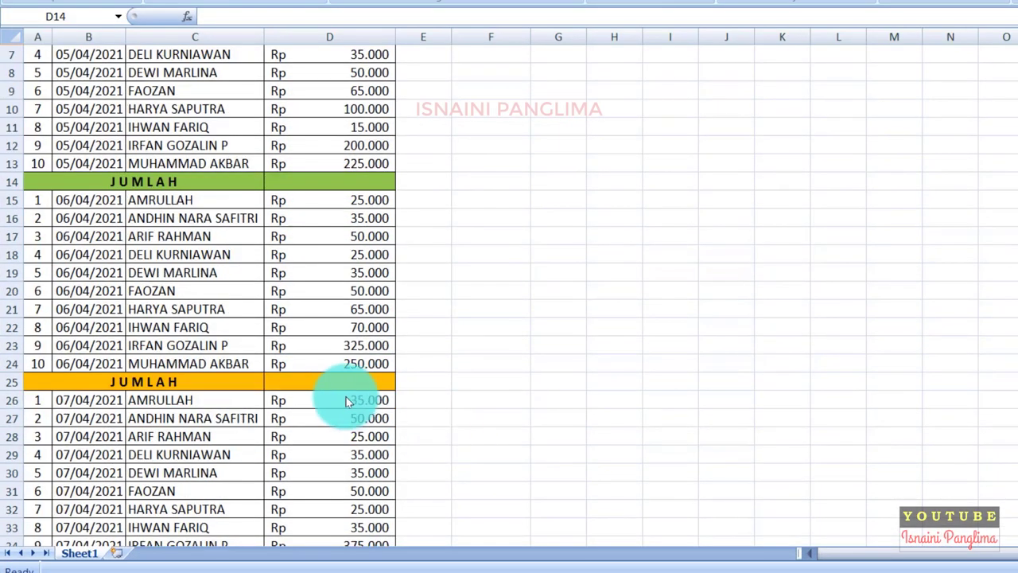
pyautogui.scroll(-5, 334, 382)
pyautogui.scroll(-3, 325, 385)
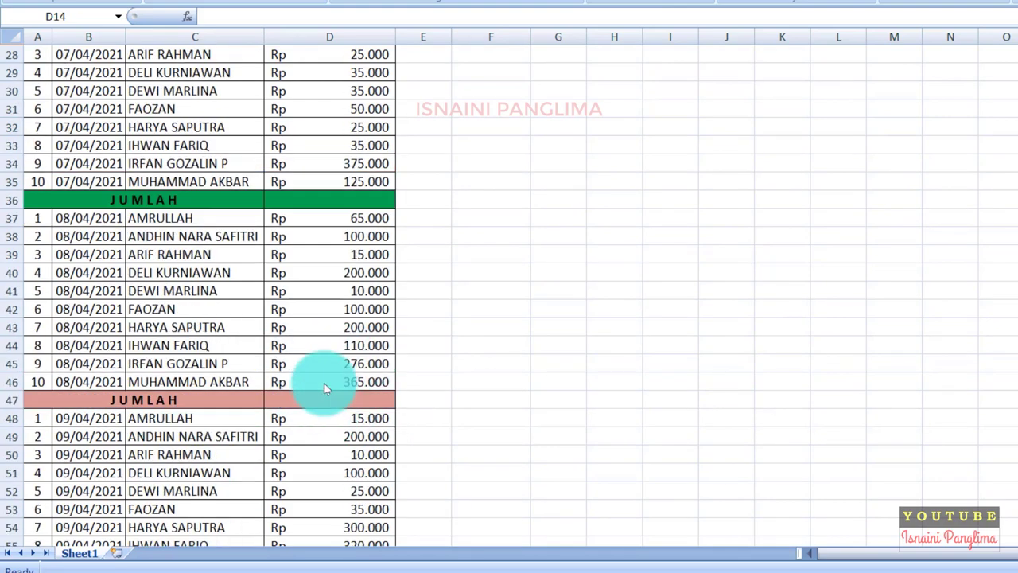
pyautogui.scroll(-1, 319, 360)
pyautogui.scroll(-6, 321, 402)
pyautogui.scroll(-4, 323, 402)
pyautogui.scroll(-6, 322, 402)
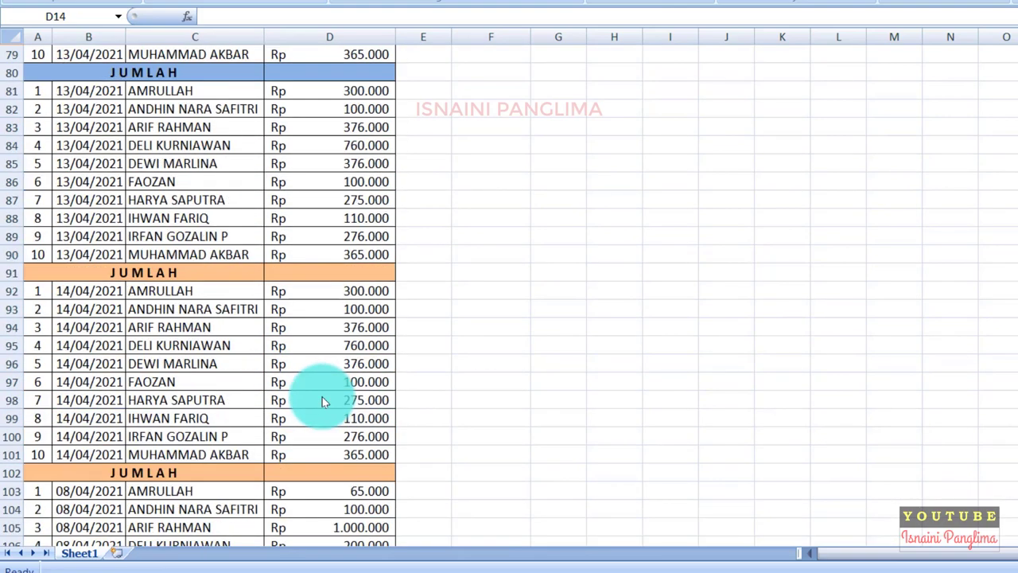
pyautogui.scroll(-5, 322, 402)
pyautogui.scroll(-3, 326, 414)
pyautogui.scroll(-2, 328, 446)
pyautogui.scroll(-3, 310, 430)
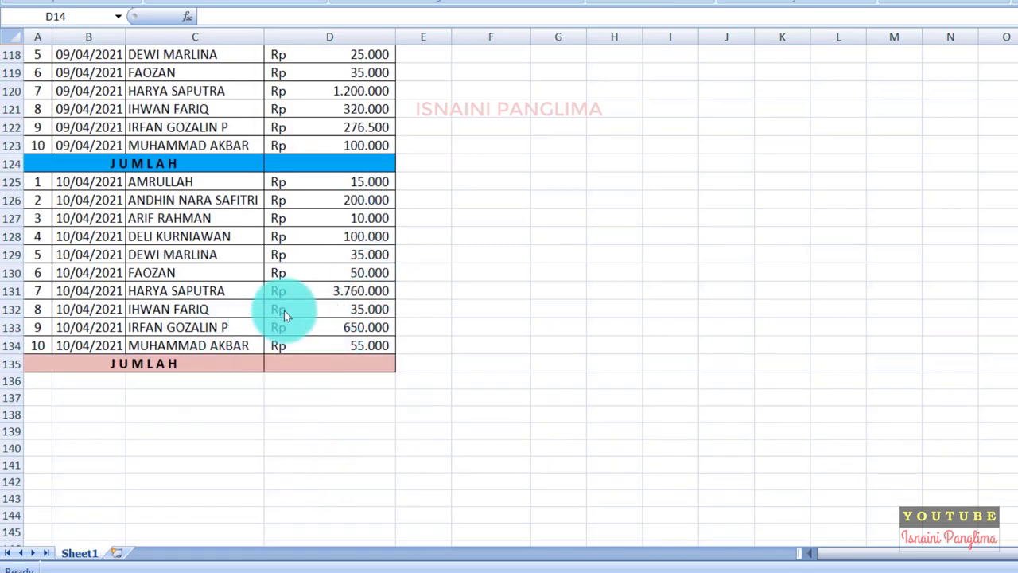
pyautogui.scroll(4, 286, 312)
pyautogui.scroll(3, 398, 342)
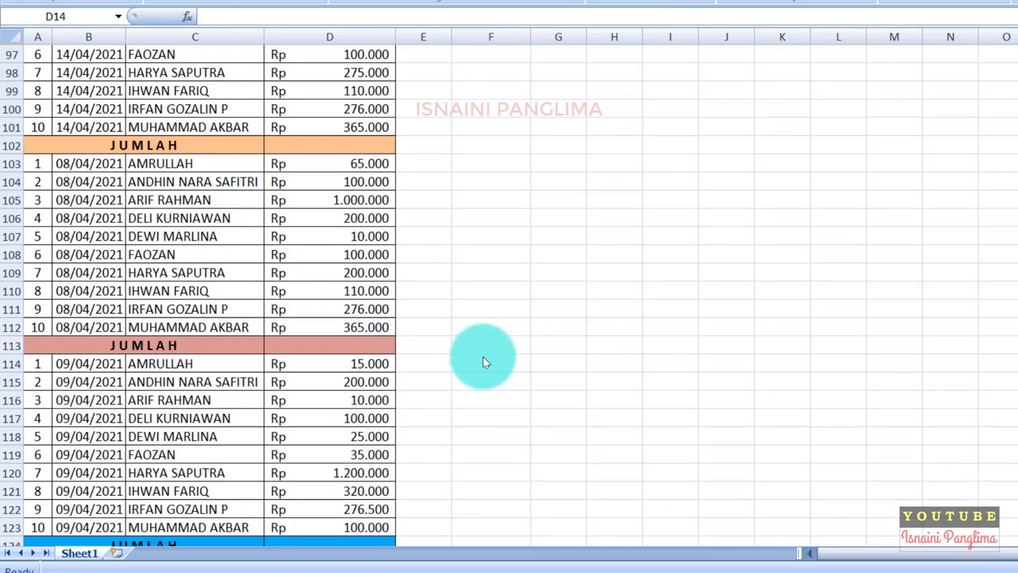
# - Select column D and auto-sum all blank JUMLAH cells at once, then review the totals
pyautogui.click(329, 37)
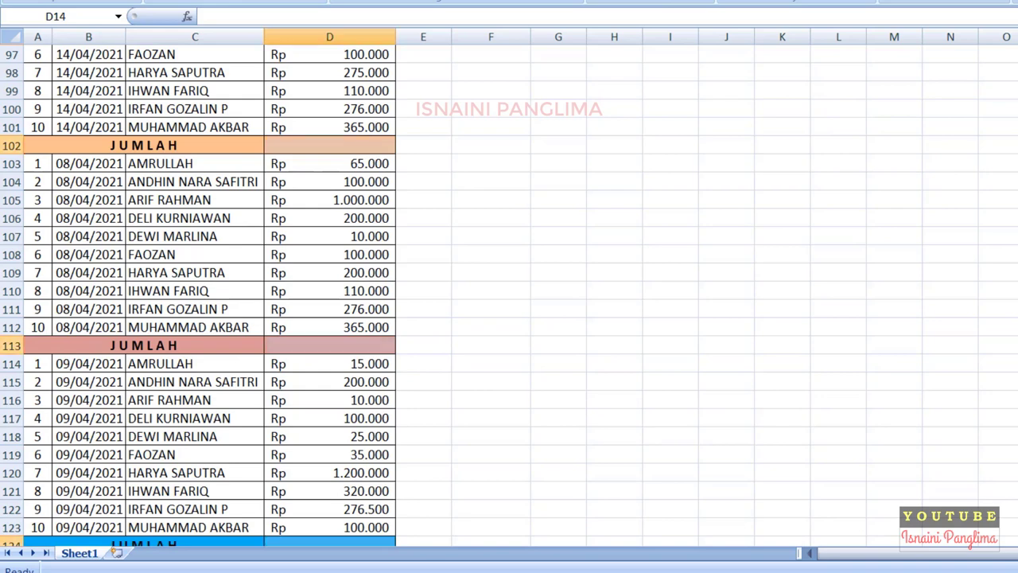
pyautogui.scroll(20, 193, 220)
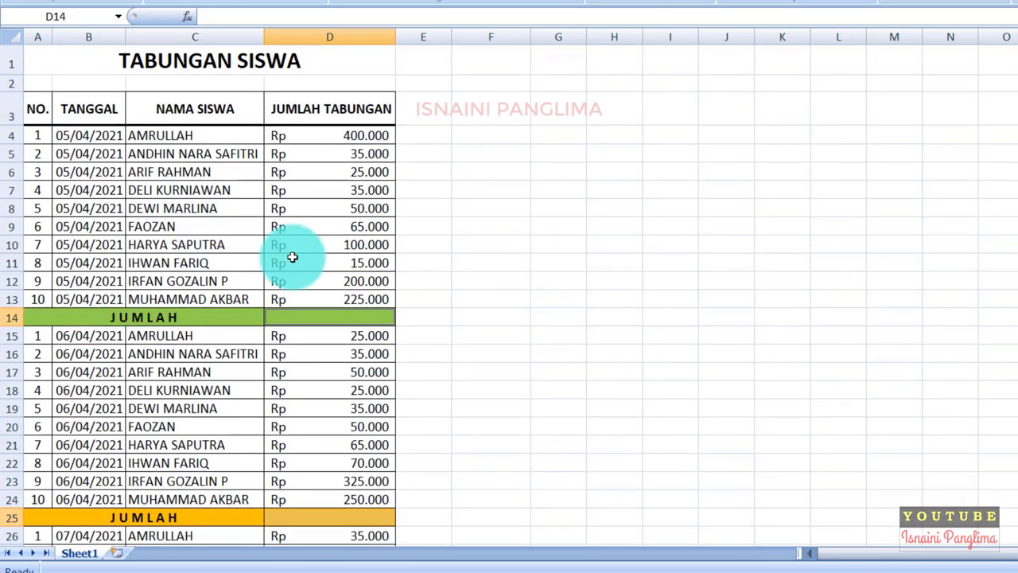
pyautogui.hotkey('ctrl', 'Return')
pyautogui.scroll(-20, 293, 256)
pyautogui.scroll(-11, 292, 256)
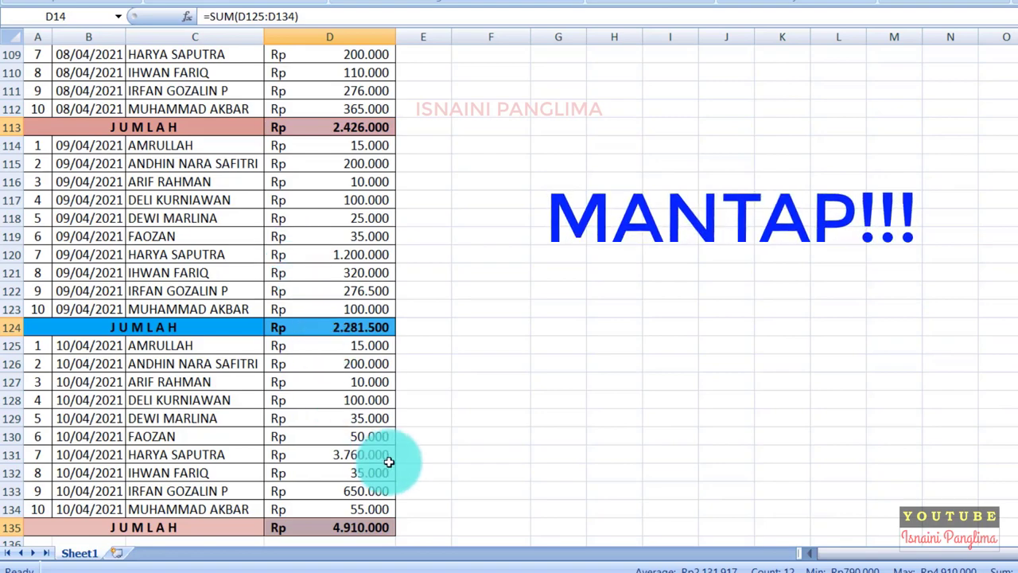
pyautogui.scroll(-2, 370, 474)
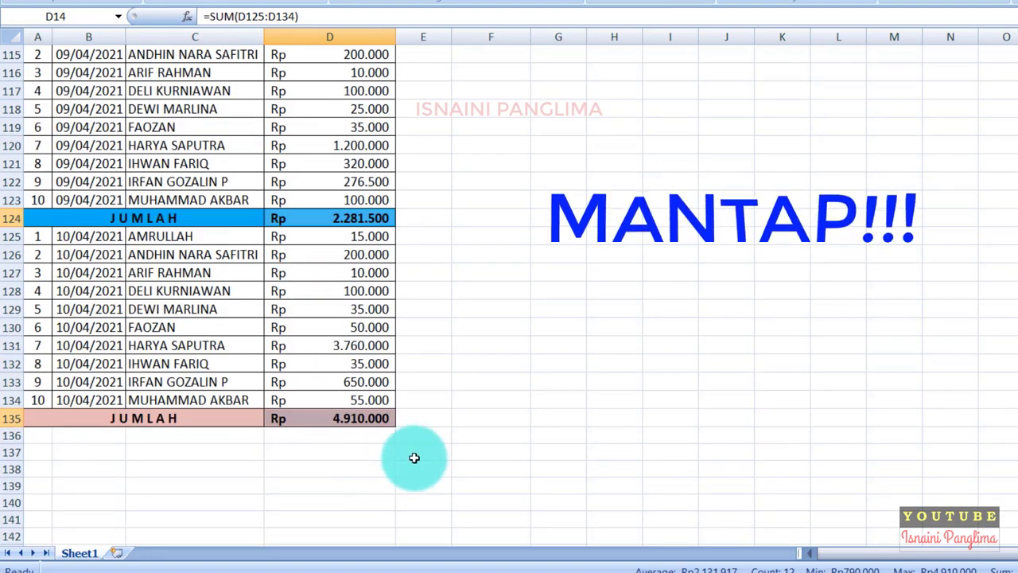
pyautogui.scroll(5, 422, 456)
pyautogui.scroll(3, 422, 457)
pyautogui.scroll(20, 407, 381)
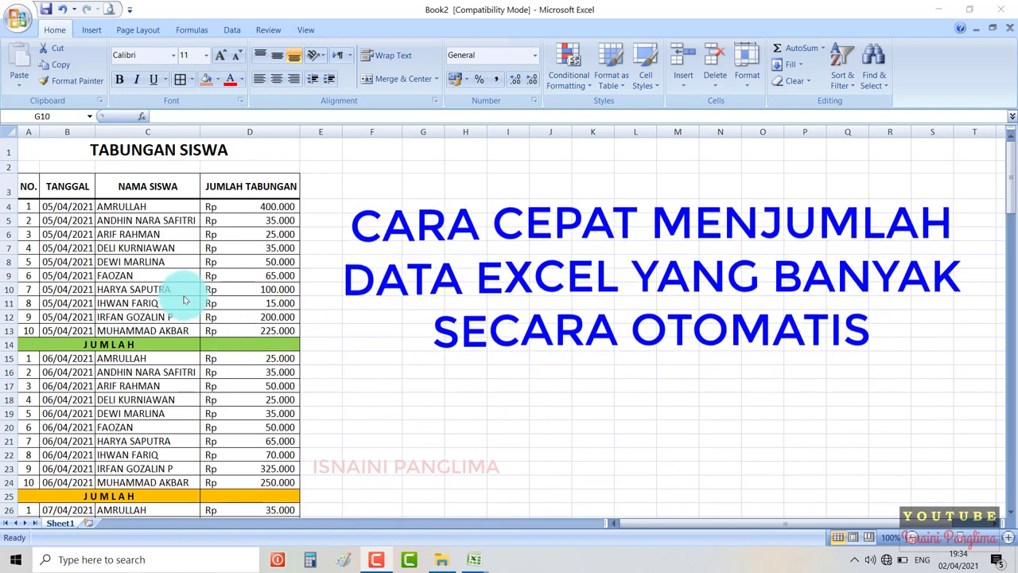
# - Click into the restored savings table and select the row 3 header cells
pyautogui.click(148, 220)
pyautogui.moveTo(27, 187); pyautogui.dragTo(239, 186)
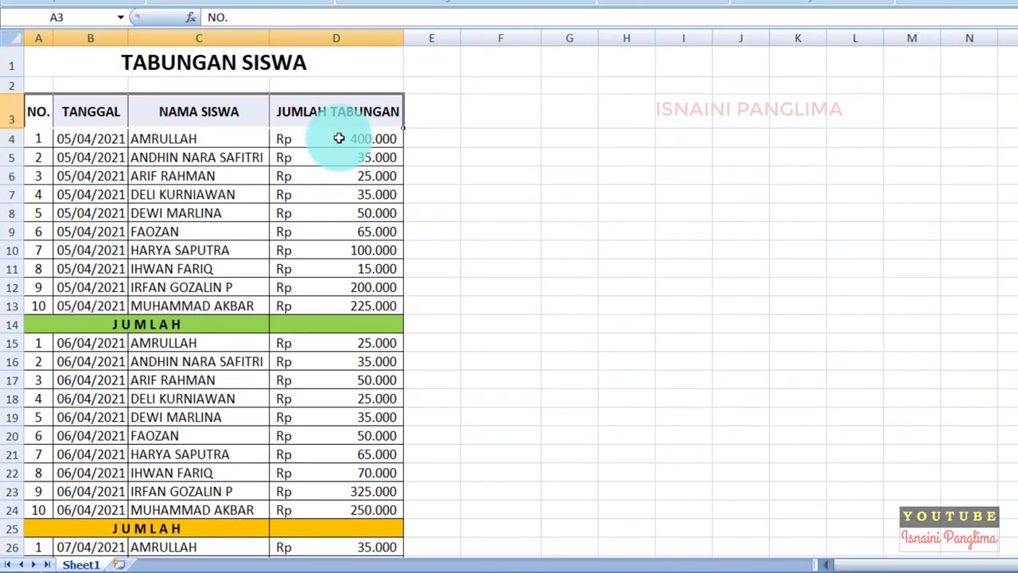
pyautogui.scroll(-2, 350, 295)
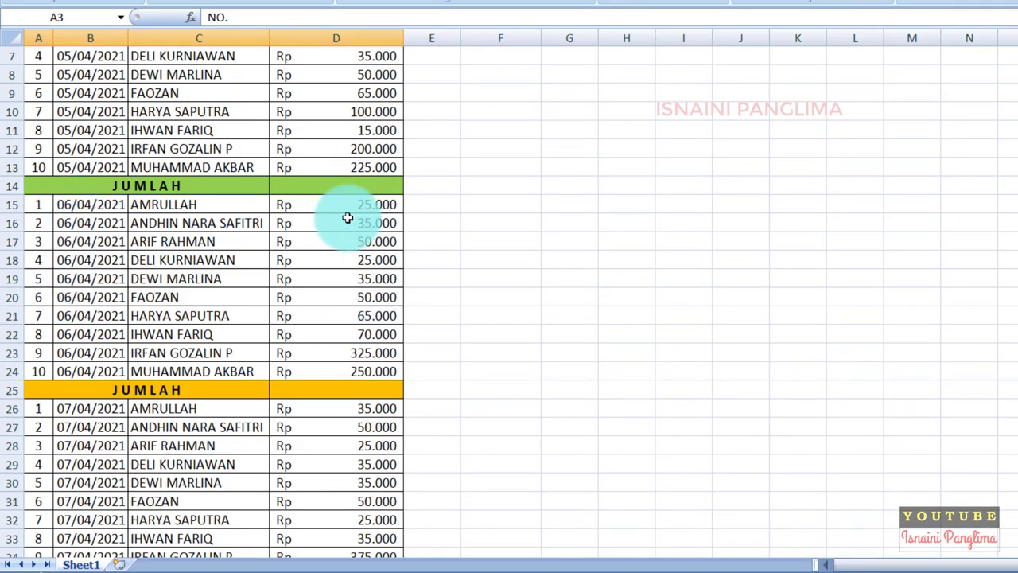
pyautogui.scroll(-3, 348, 218)
pyautogui.scroll(-3, 63, 246)
pyautogui.scroll(-4, 136, 302)
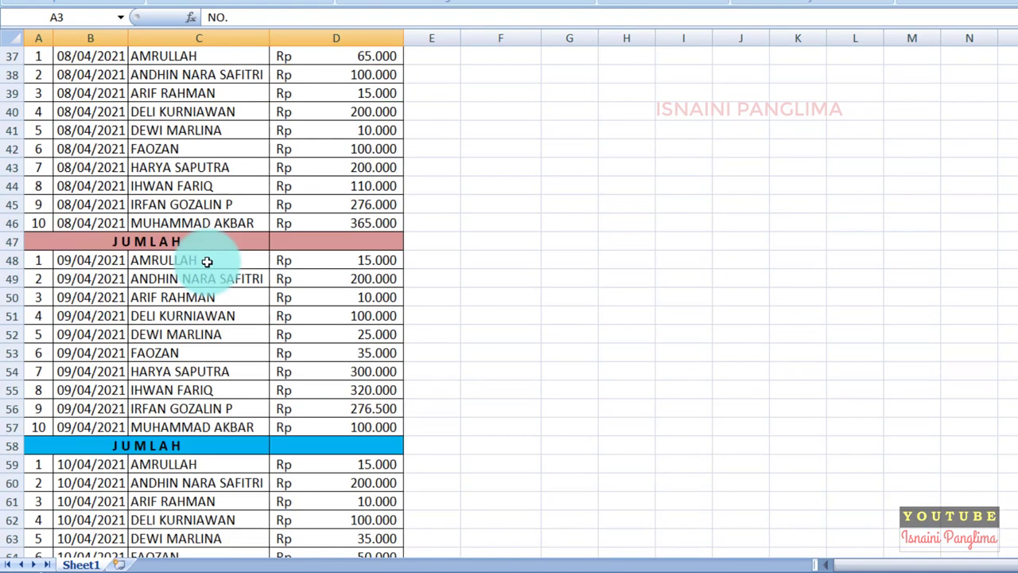
pyautogui.scroll(-2, 87, 228)
pyautogui.scroll(-7, 90, 262)
pyautogui.scroll(-4, 90, 264)
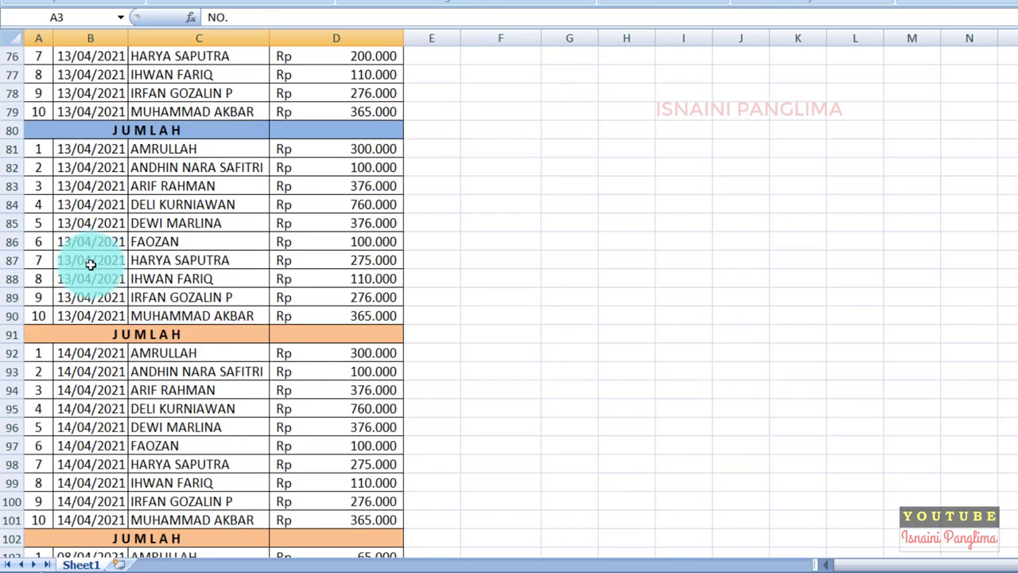
pyautogui.scroll(-13, 91, 264)
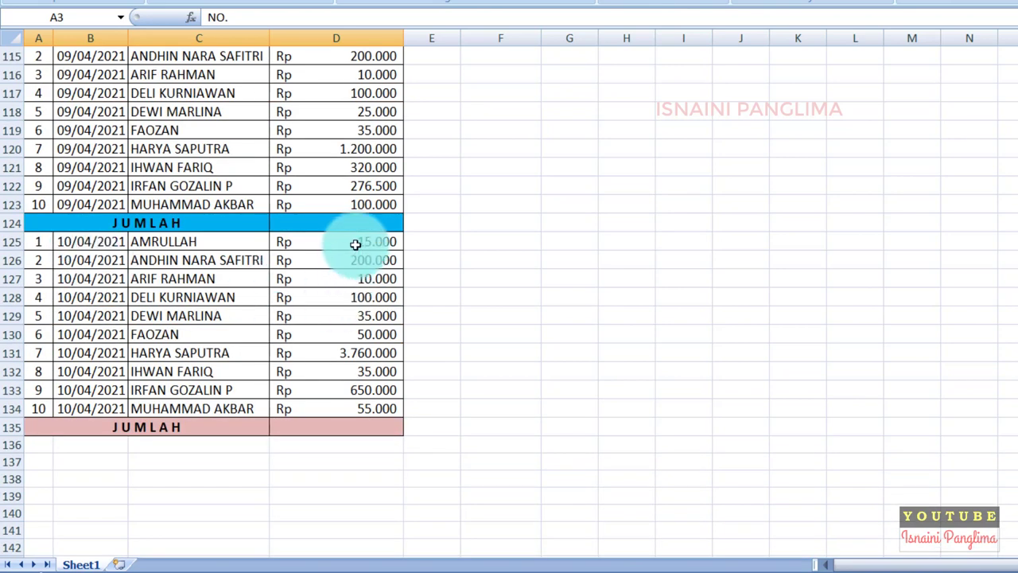
pyautogui.click(345, 427)
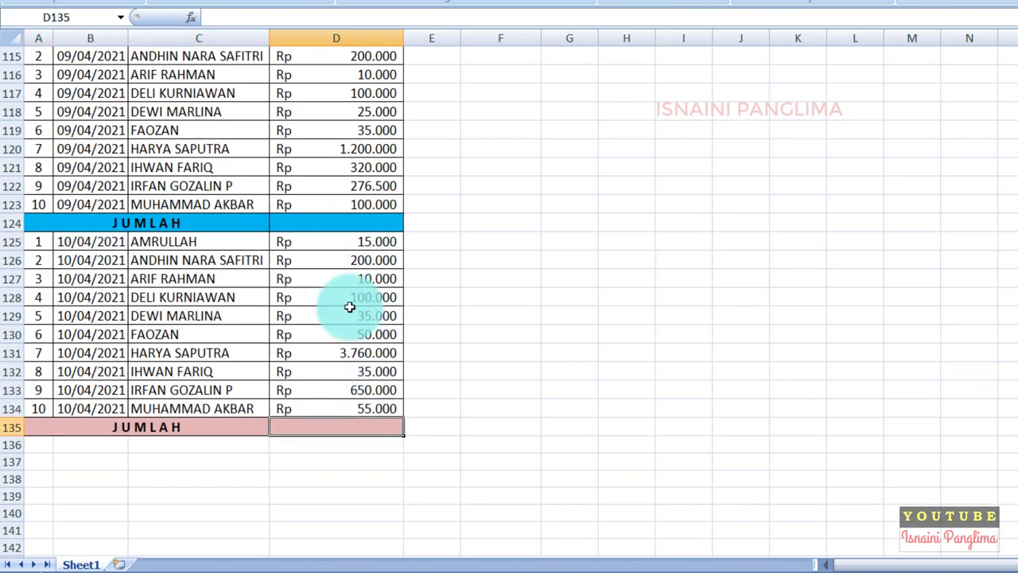
pyautogui.click(357, 222)
pyautogui.scroll(1, 369, 260)
pyautogui.scroll(4, 369, 260)
pyautogui.click(368, 274)
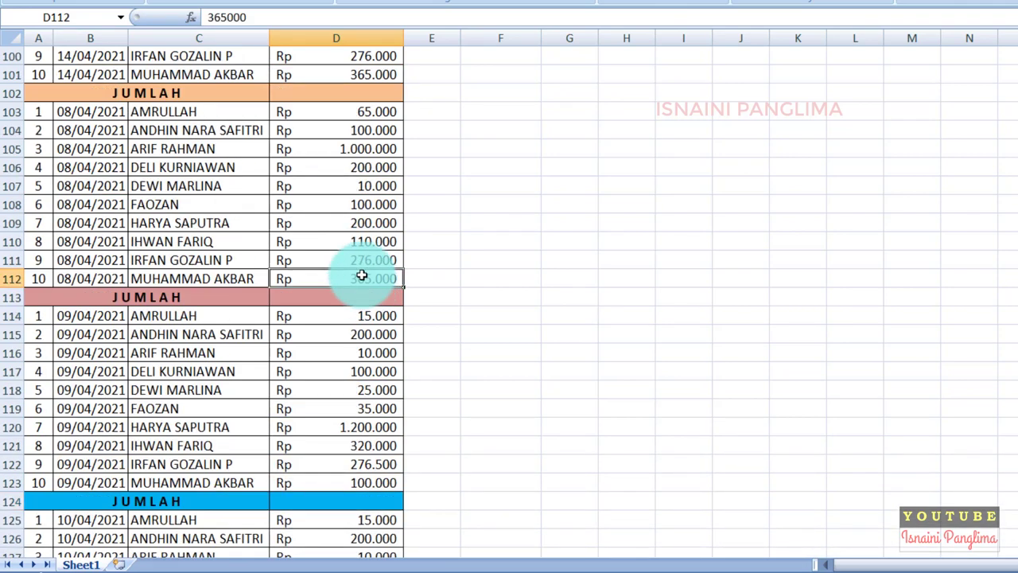
pyautogui.click(368, 76)
pyautogui.scroll(20, 369, 285)
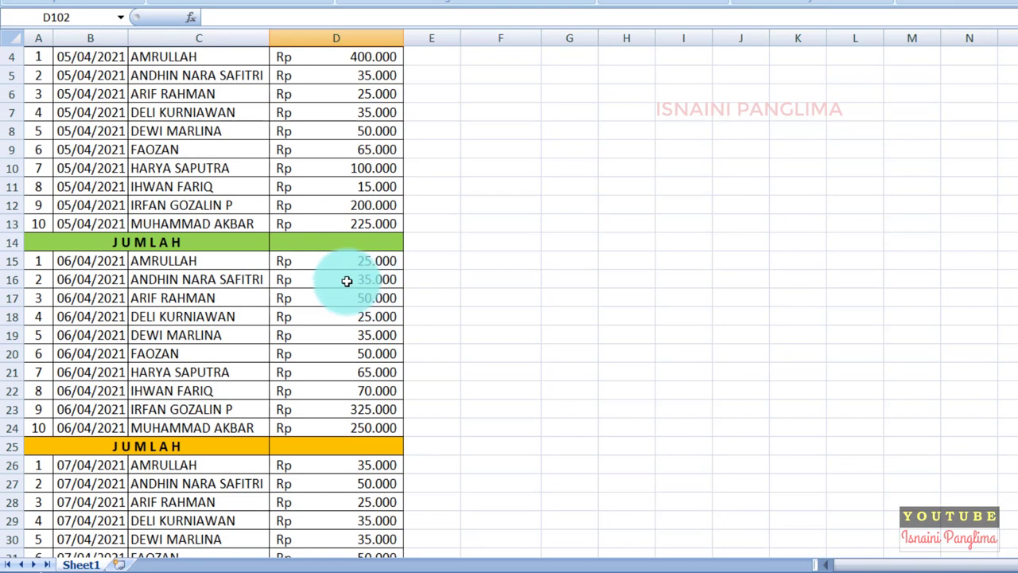
pyautogui.scroll(1, 346, 282)
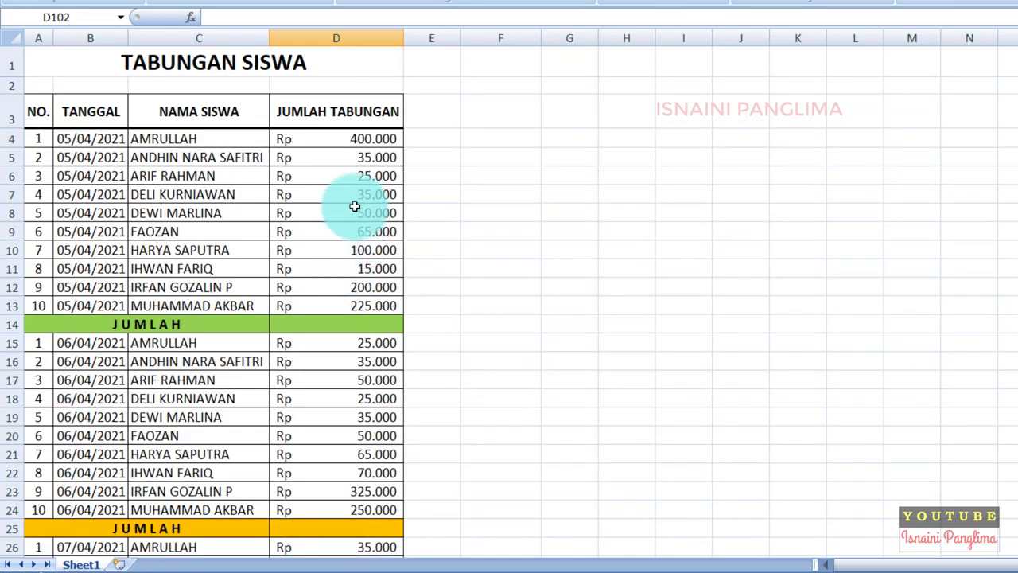
pyautogui.click(345, 324)
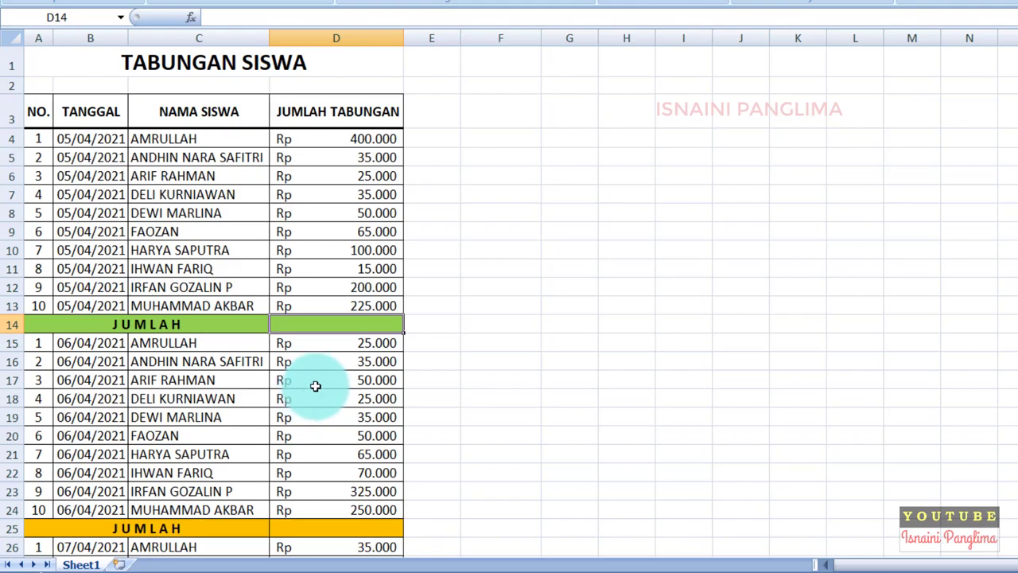
pyautogui.scroll(-5, 314, 380)
pyautogui.scroll(-19, 319, 374)
pyautogui.scroll(-6, 318, 375)
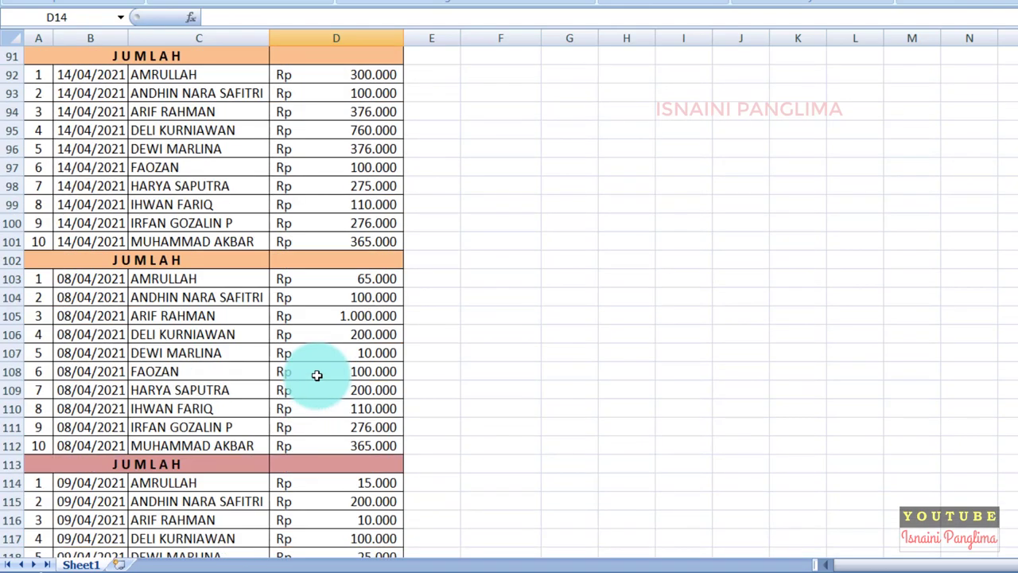
pyautogui.scroll(-4, 316, 374)
pyautogui.scroll(-4, 317, 374)
pyautogui.scroll(-4, 317, 375)
pyautogui.scroll(10, 317, 375)
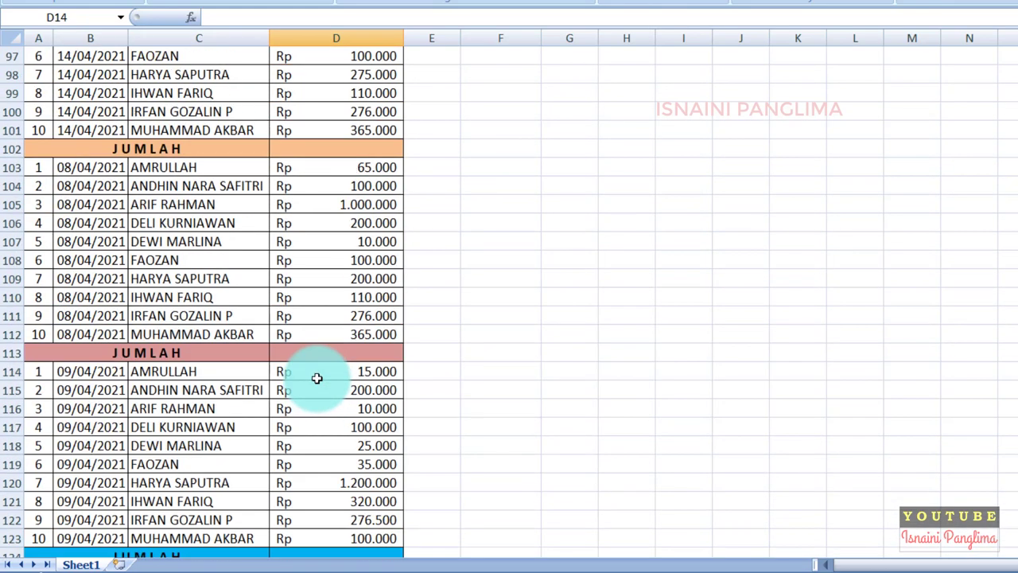
pyautogui.scroll(6, 317, 372)
pyautogui.scroll(3, 317, 372)
pyautogui.scroll(3, 318, 371)
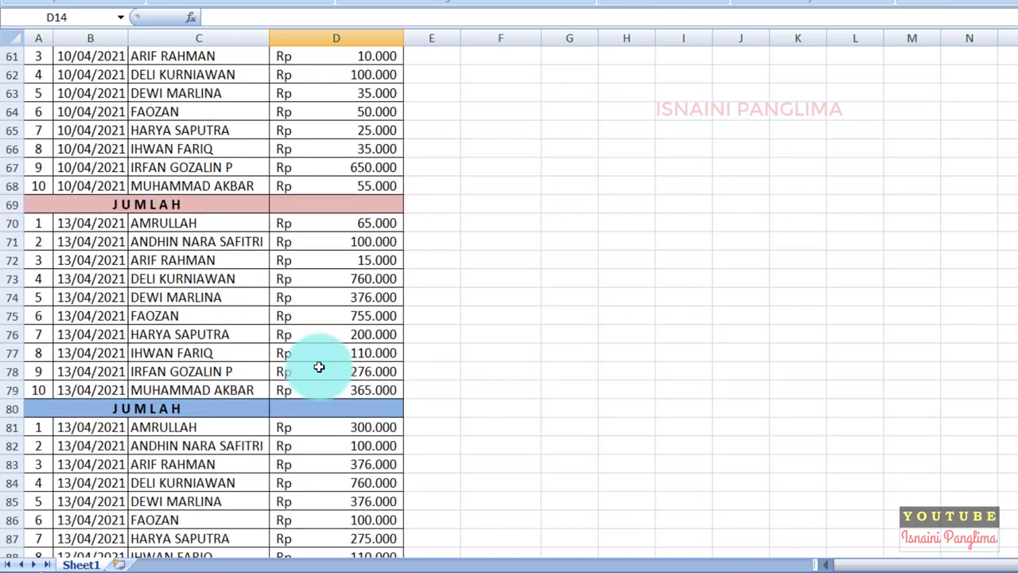
pyautogui.scroll(3, 326, 358)
pyautogui.scroll(1, 340, 338)
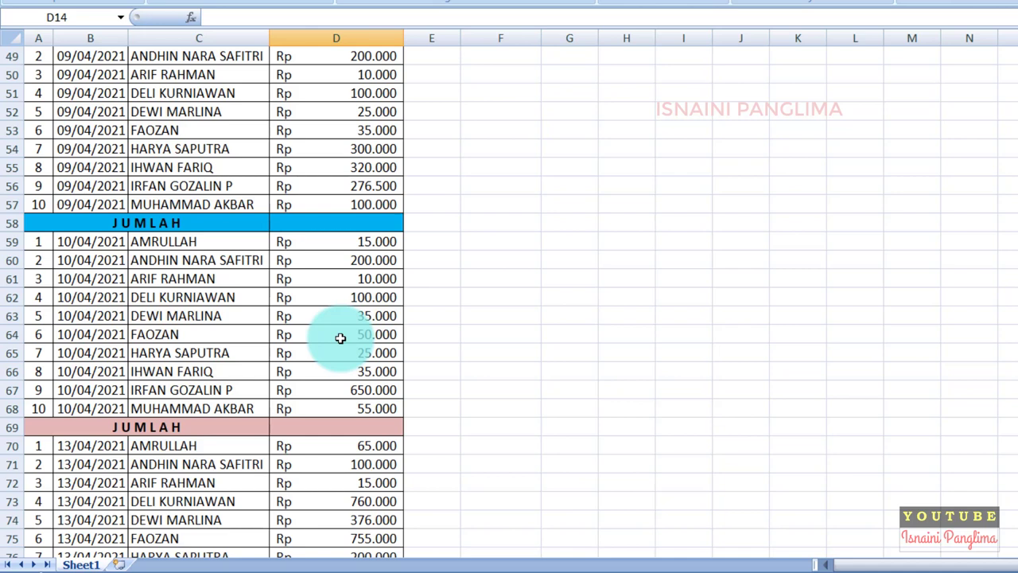
pyautogui.scroll(10, 509, 302)
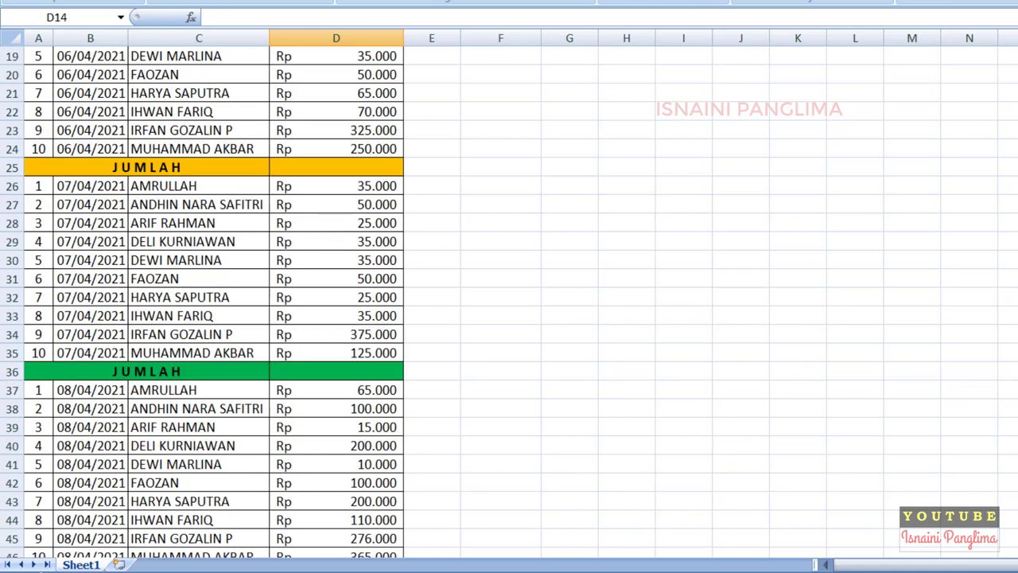
pyautogui.scroll(6, 509, 302)
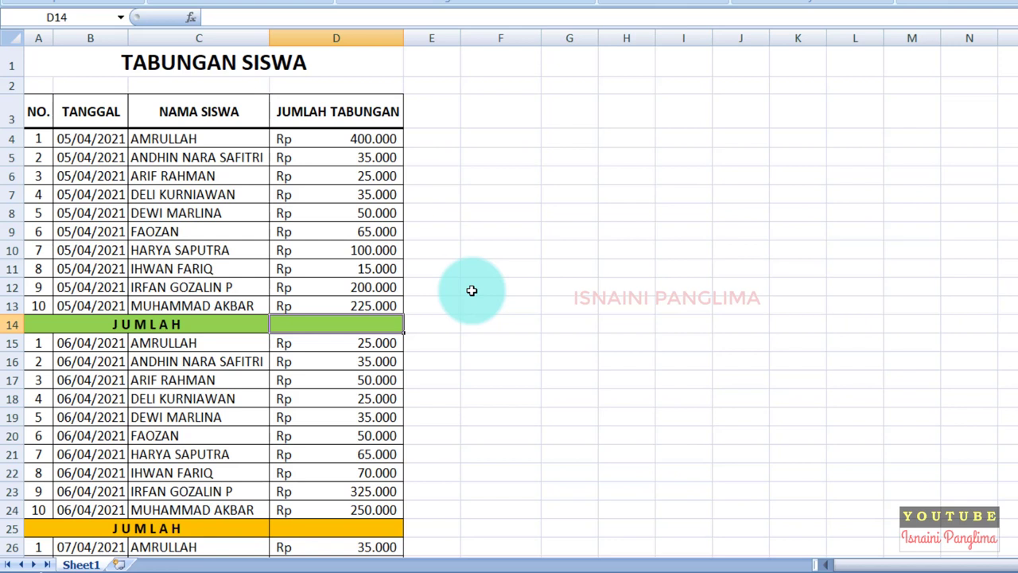
pyautogui.write('=SU')
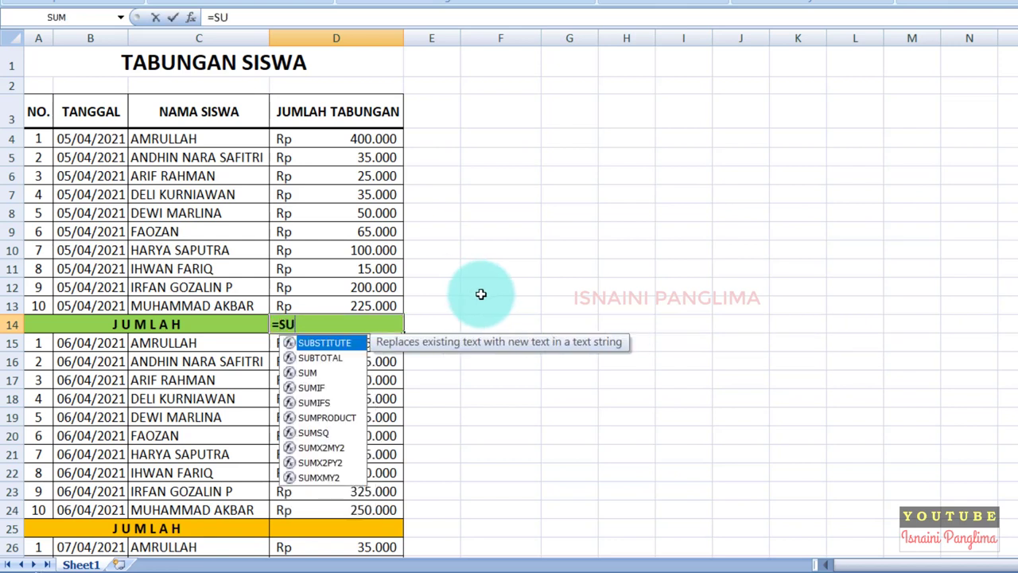
pyautogui.write('M(')
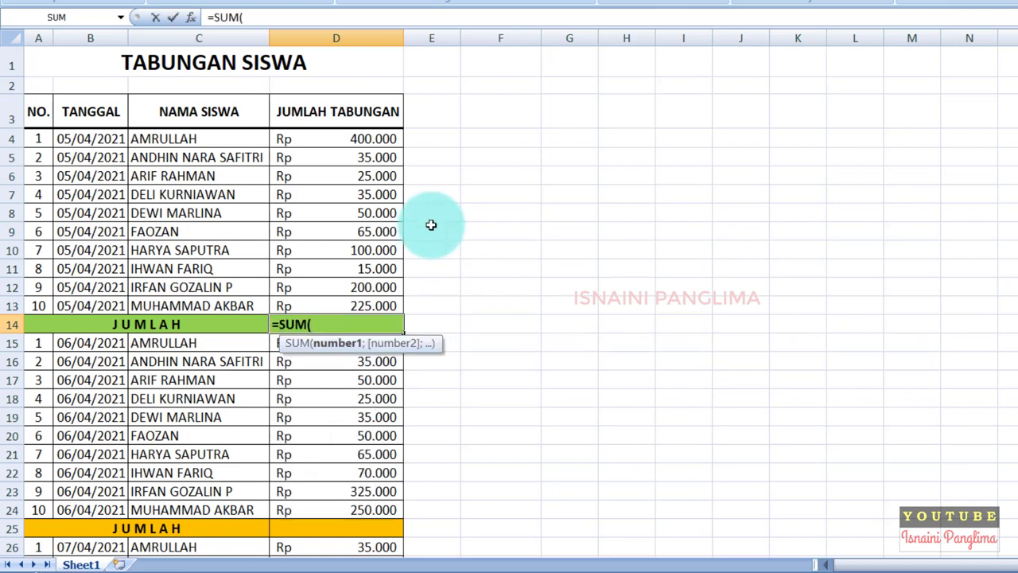
pyautogui.moveTo(373, 139); pyautogui.dragTo(350, 303)
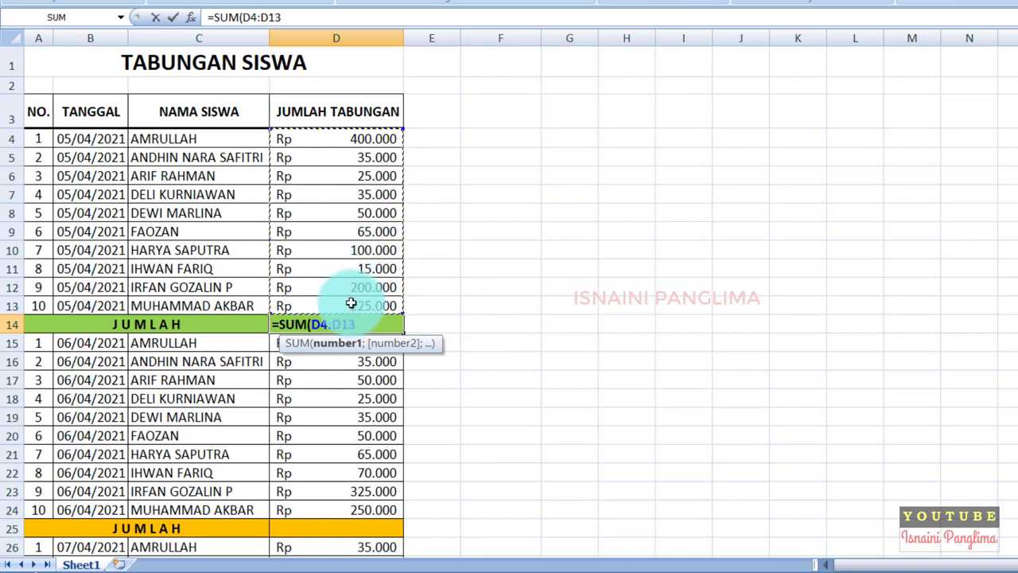
pyautogui.write(')')
pyautogui.press('Return')
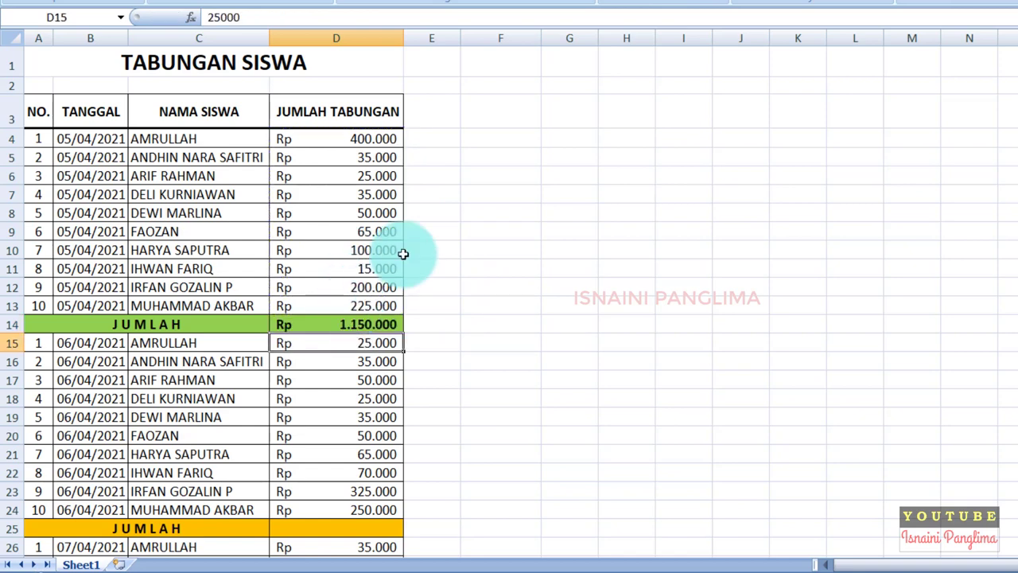
pyautogui.scroll(-1, 393, 469)
pyautogui.scroll(-3, 375, 461)
pyautogui.scroll(-3, 369, 457)
pyautogui.scroll(-5, 363, 450)
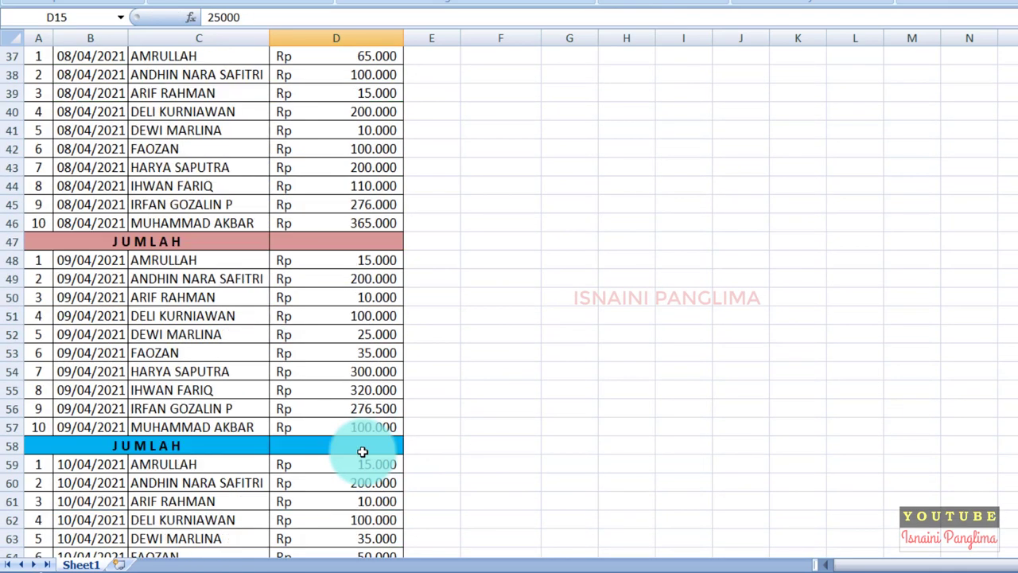
pyautogui.scroll(4, 363, 450)
pyautogui.scroll(3, 362, 447)
pyautogui.scroll(5, 359, 443)
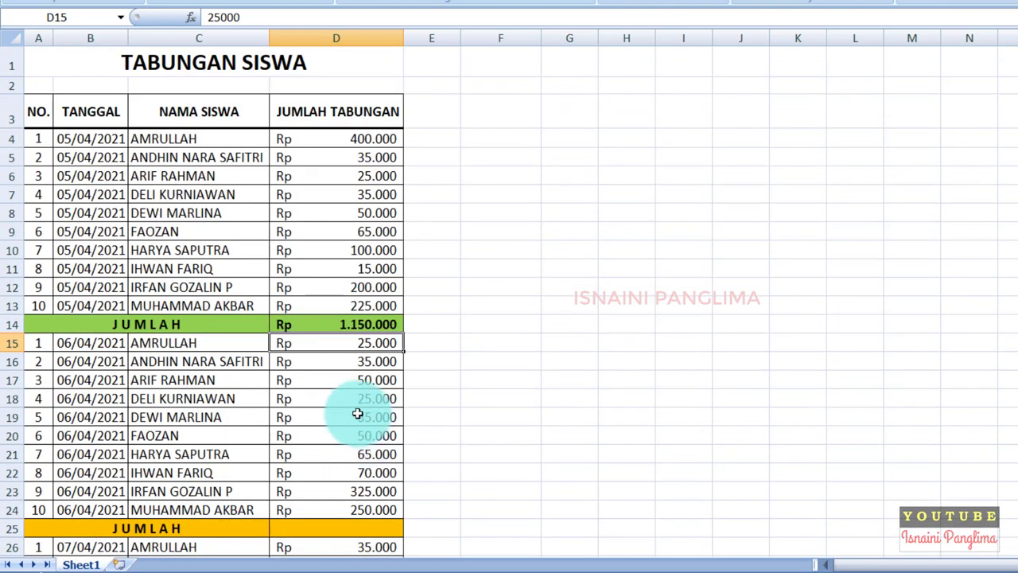
pyautogui.click(346, 331)
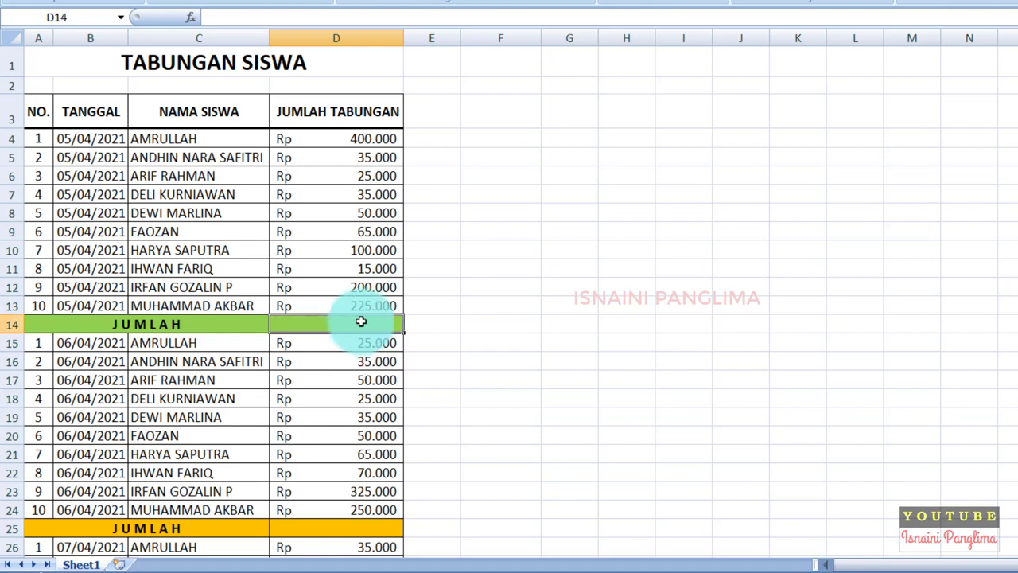
pyautogui.click(501, 200)
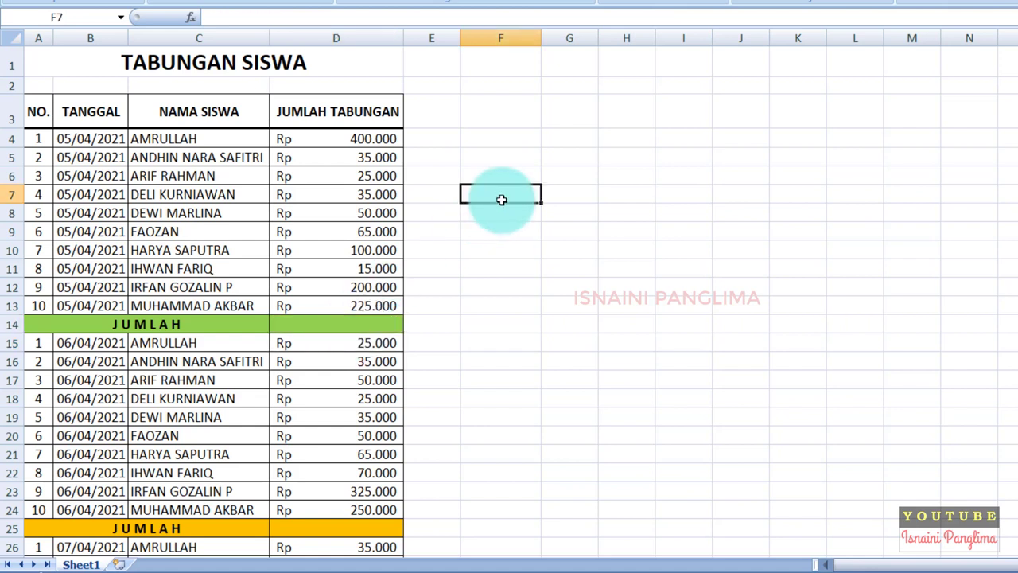
pyautogui.moveTo(341, 114)
pyautogui.mouseDown()
pyautogui.moveTo(343, 356)
pyautogui.moveTo(398, 557)
pyautogui.moveTo(340, 482)
pyautogui.mouseUp()
# - Return to the top of the D3:D135 selection and bring up the Go To dialog, moved aside
pyautogui.scroll(-3, 111, 457)
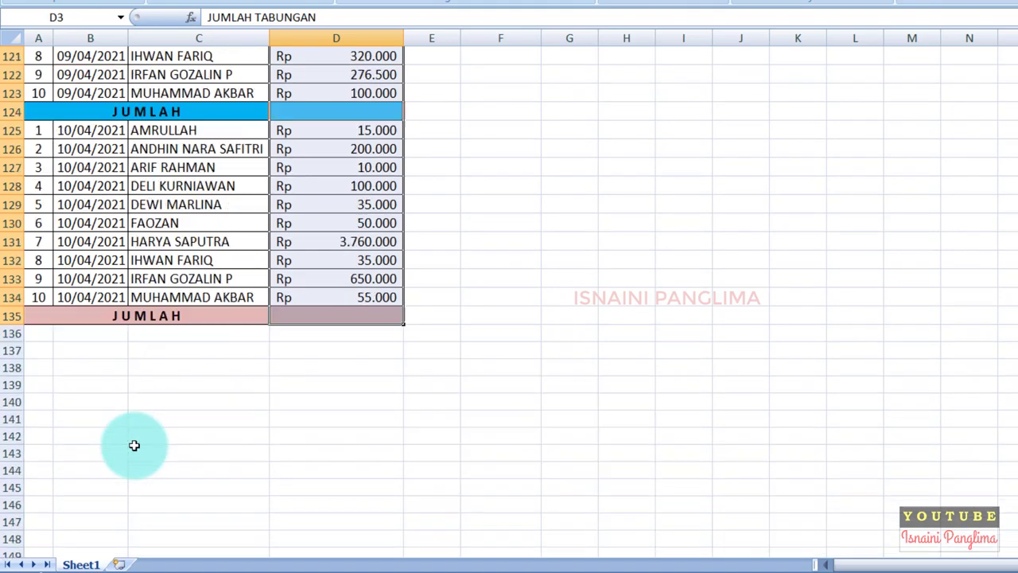
pyautogui.scroll(9, 355, 284)
pyautogui.scroll(8, 345, 272)
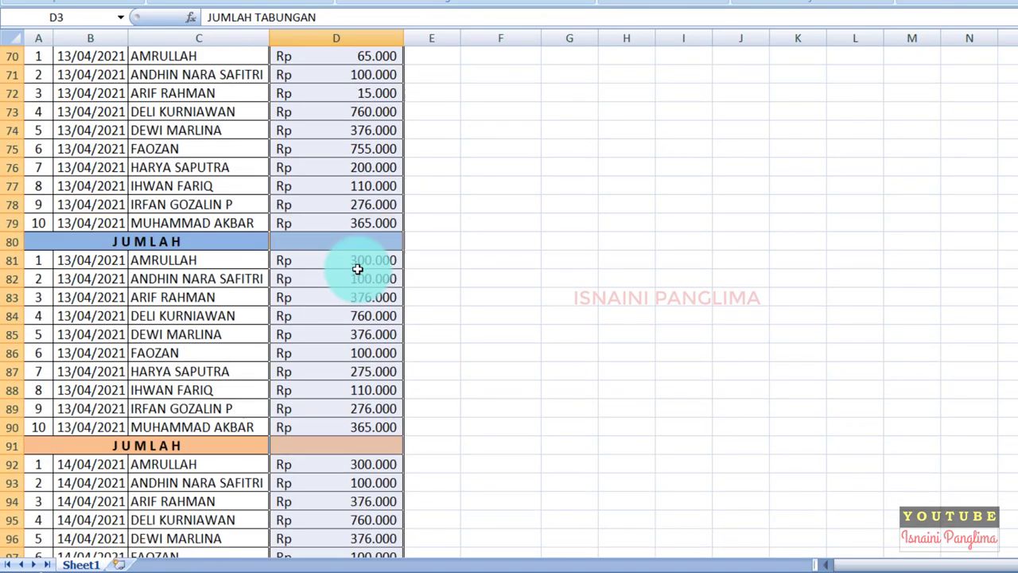
pyautogui.scroll(5, 357, 268)
pyautogui.scroll(3, 357, 261)
pyautogui.scroll(6, 356, 257)
pyautogui.scroll(5, 357, 257)
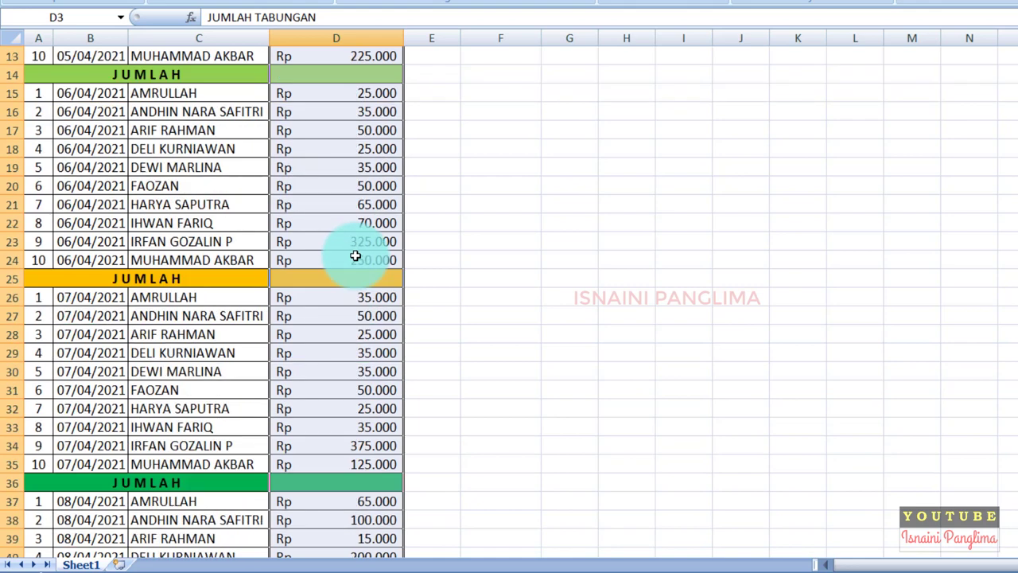
pyautogui.scroll(3, 355, 253)
pyautogui.scroll(1, 355, 252)
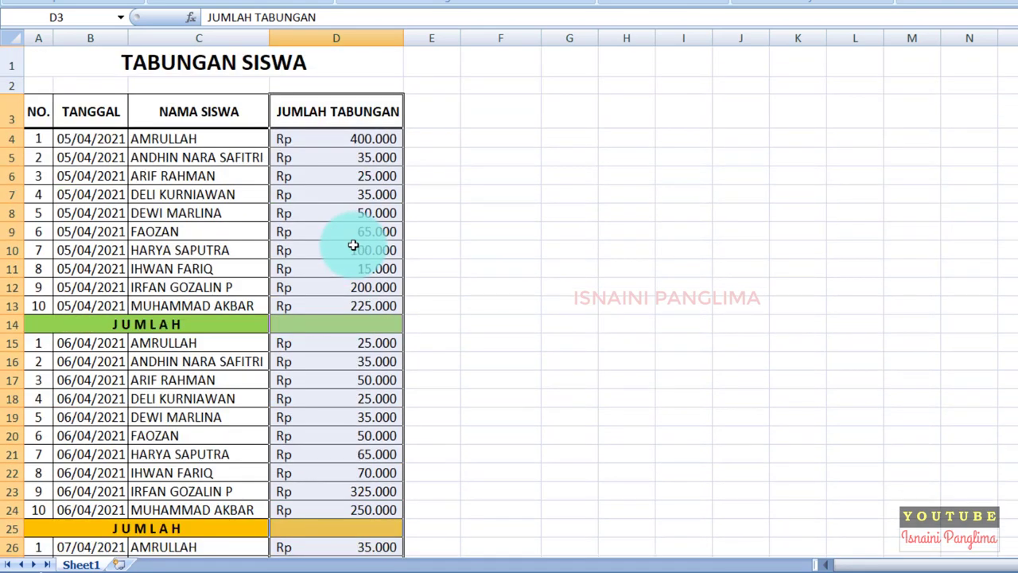
pyautogui.press('F5')
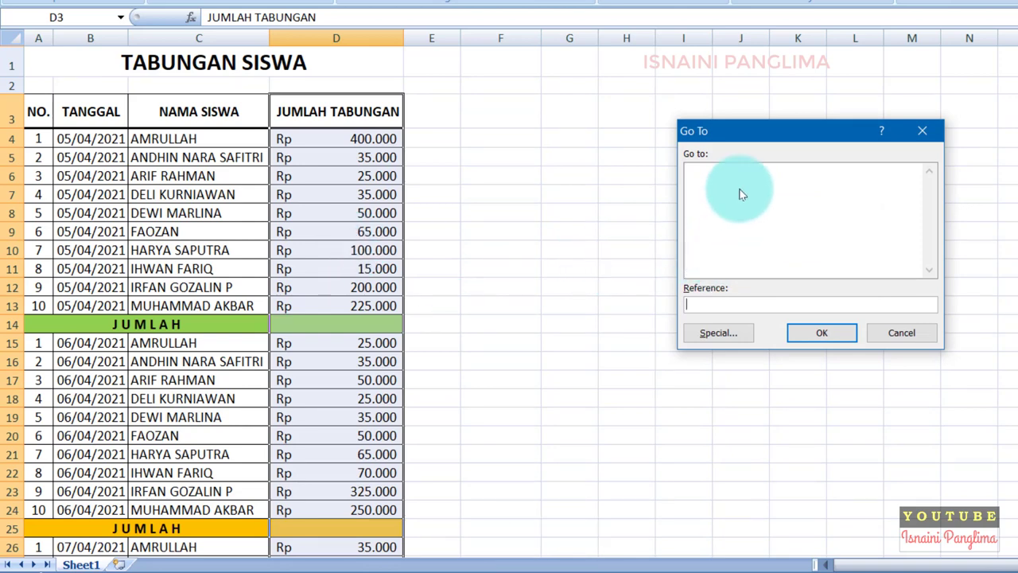
pyautogui.moveTo(765, 130); pyautogui.dragTo(504, 125)
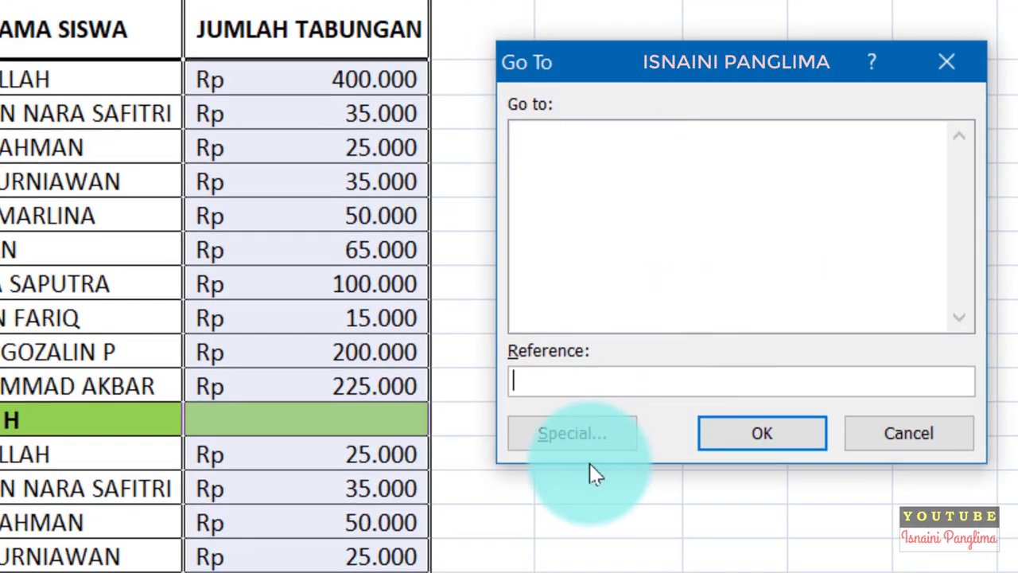
# - Apply Go To Special > Blanks so only the empty JUMLAH cells in column D stay selected
pyautogui.click(596, 442)
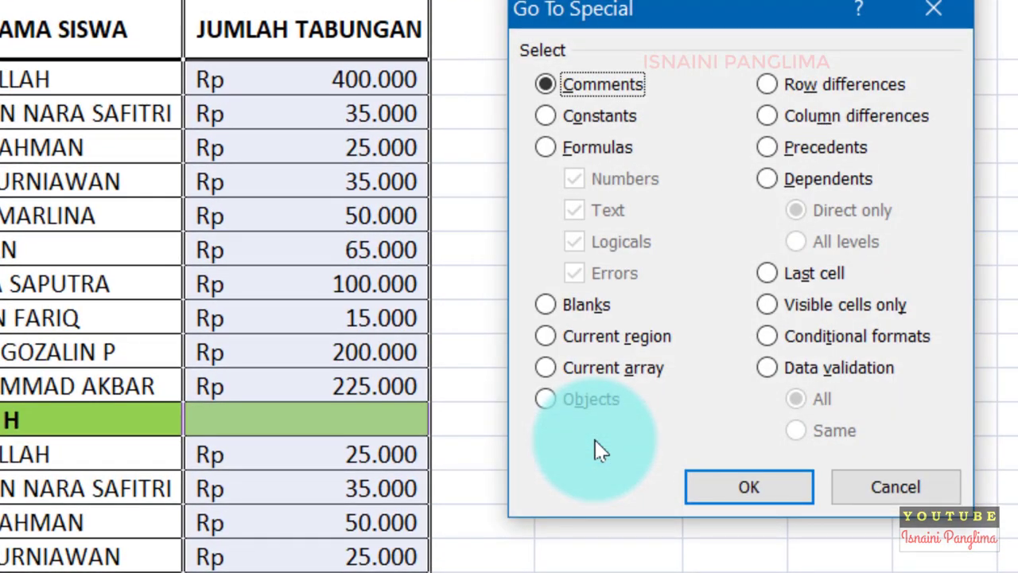
pyautogui.click(542, 305)
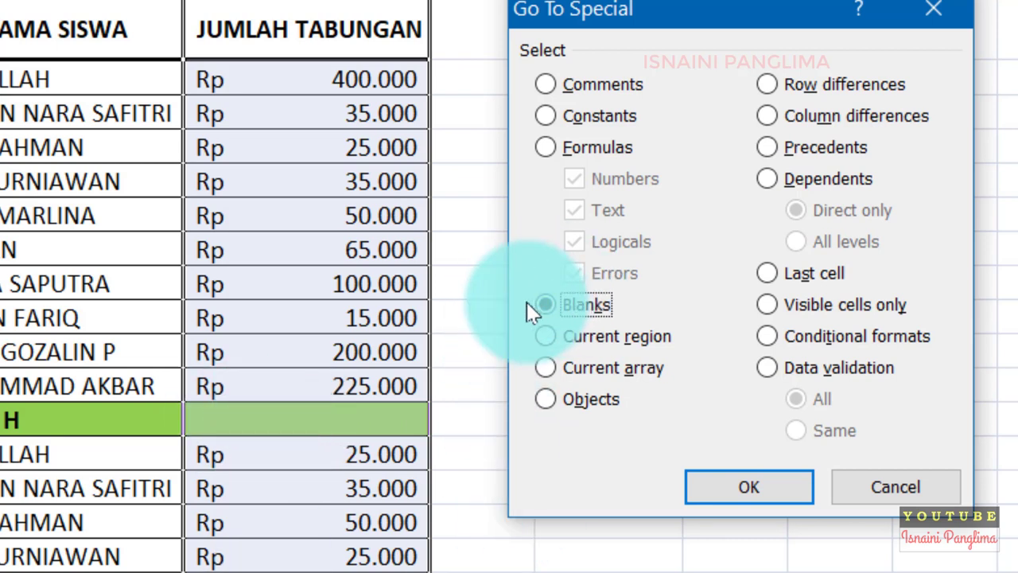
pyautogui.click(777, 484)
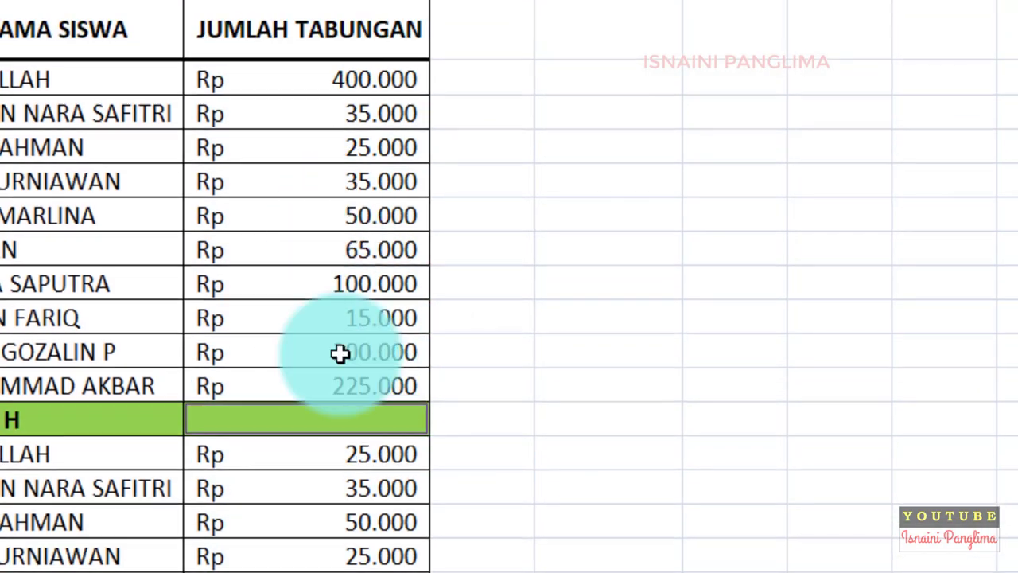
pyautogui.scroll(-3, 341, 354)
pyautogui.scroll(-1, 358, 405)
pyautogui.scroll(-3, 362, 346)
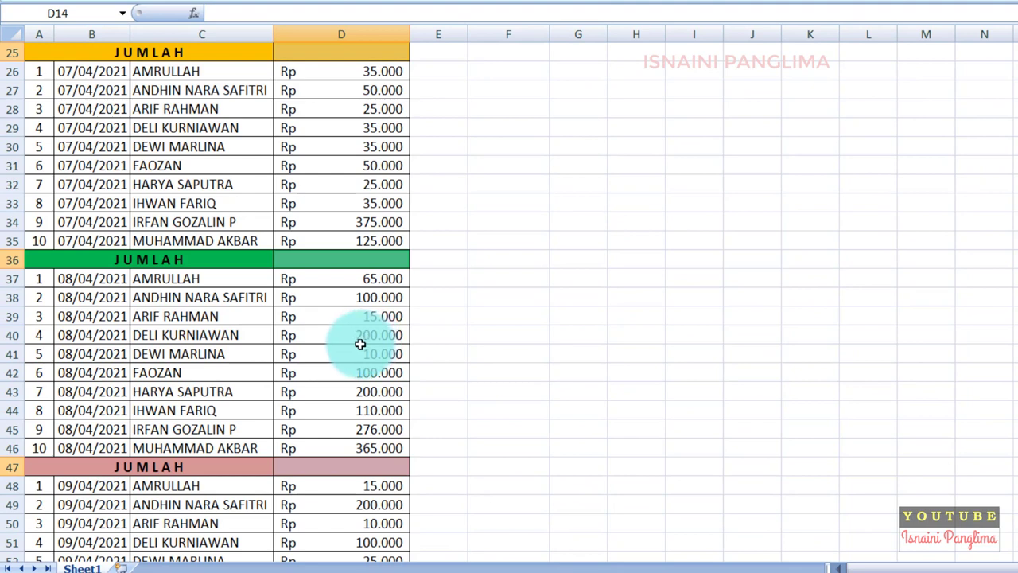
pyautogui.scroll(-3, 360, 344)
pyautogui.scroll(11, 357, 342)
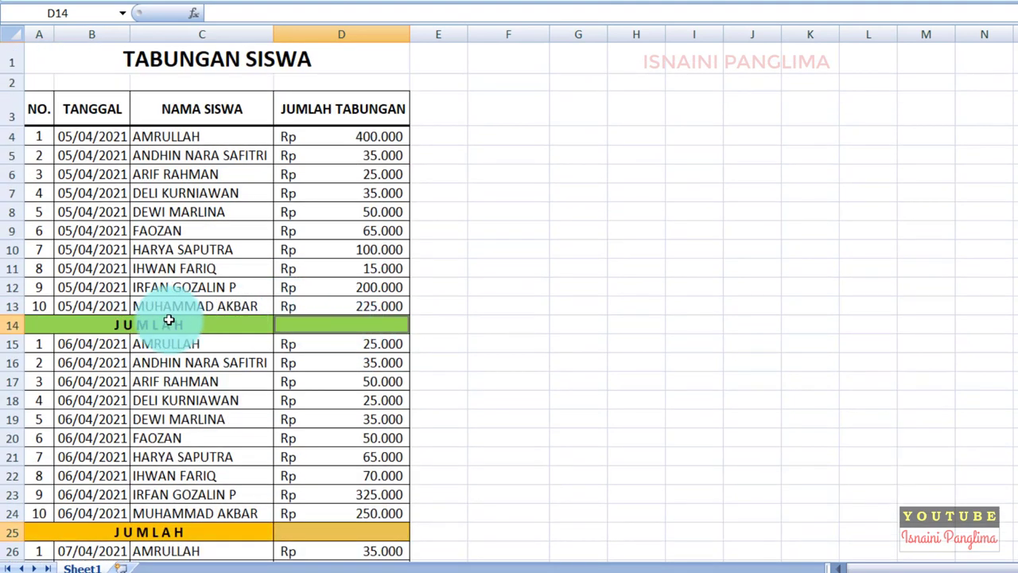
pyautogui.hotkey('alt', '=')
pyautogui.scroll(-17, 11, 274)
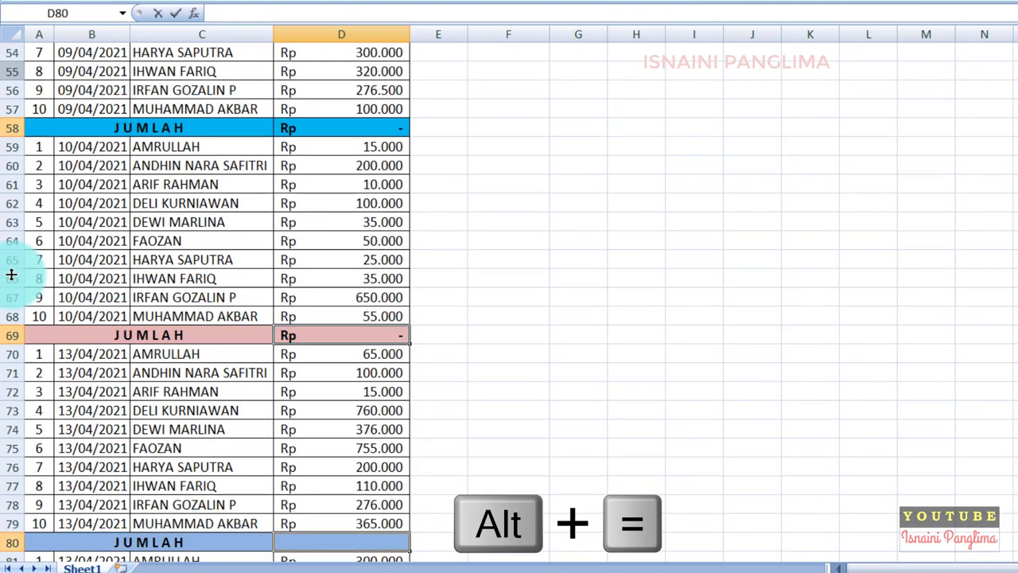
pyautogui.scroll(-19, 11, 274)
pyautogui.scroll(-3, 384, 493)
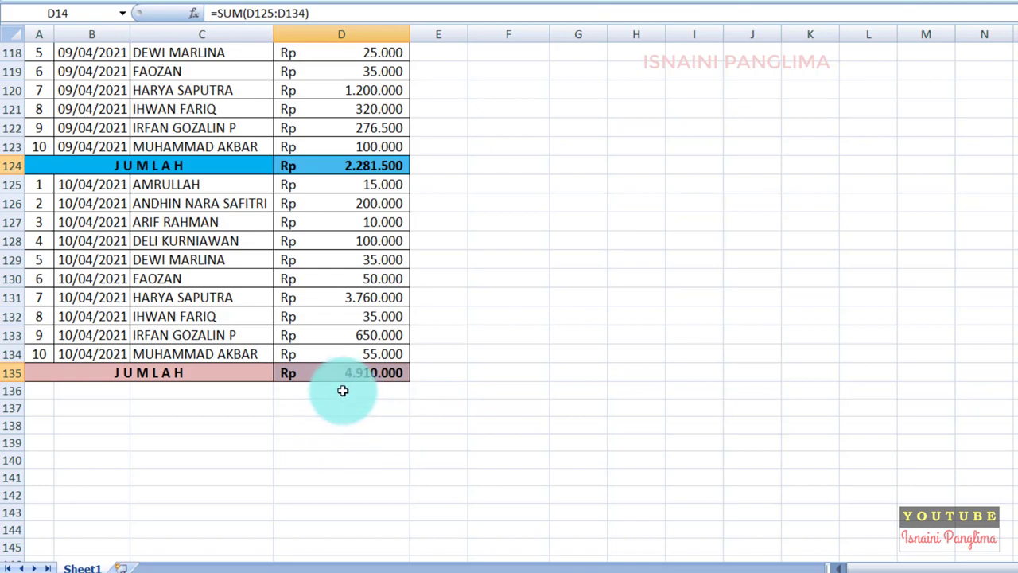
pyautogui.scroll(7, 341, 390)
pyautogui.scroll(20, 355, 359)
pyautogui.scroll(8, 358, 295)
pyautogui.scroll(2, 359, 295)
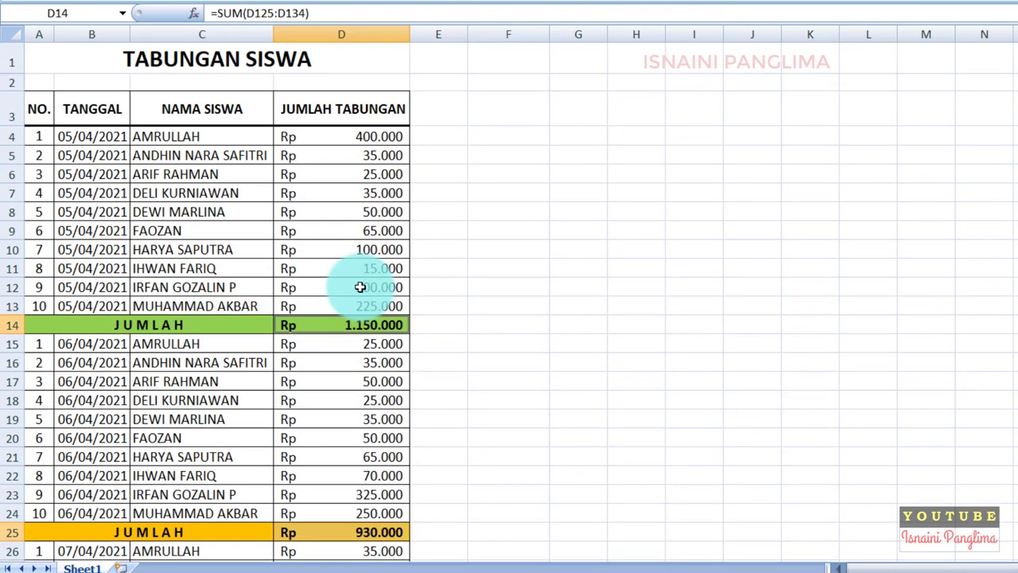
# - Enter =SUM(D4:D13) in F8 as a check for the first block's 1.150.000 total
pyautogui.click(386, 344)
pyautogui.click(505, 364)
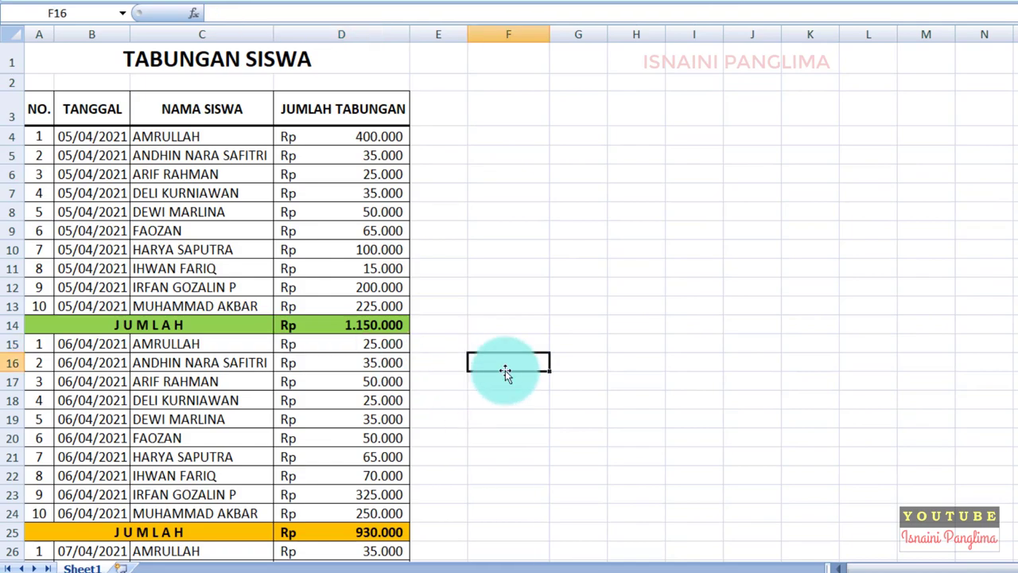
pyautogui.click(503, 215)
pyautogui.click(381, 331)
pyautogui.click(498, 218)
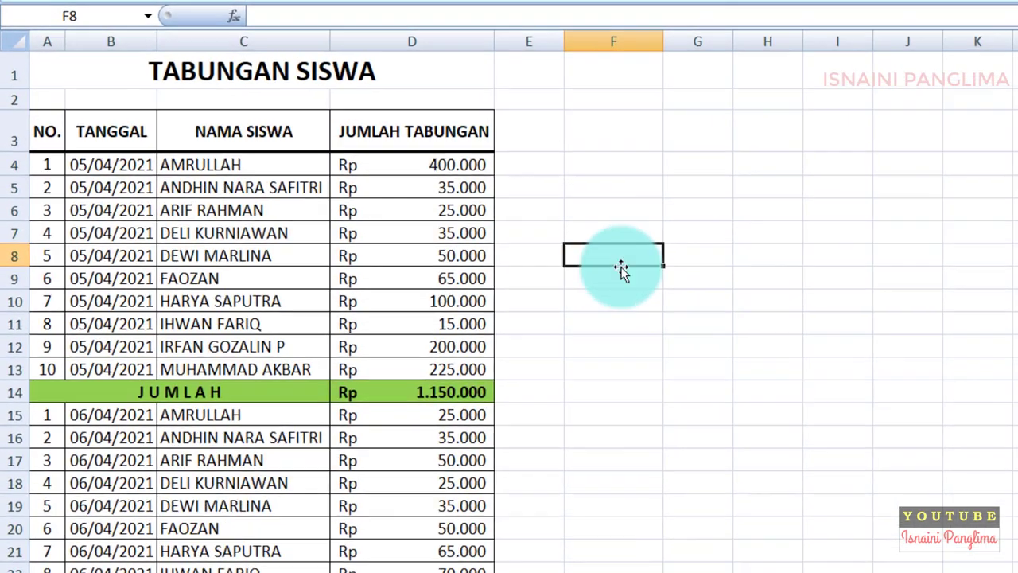
pyautogui.write('=U')
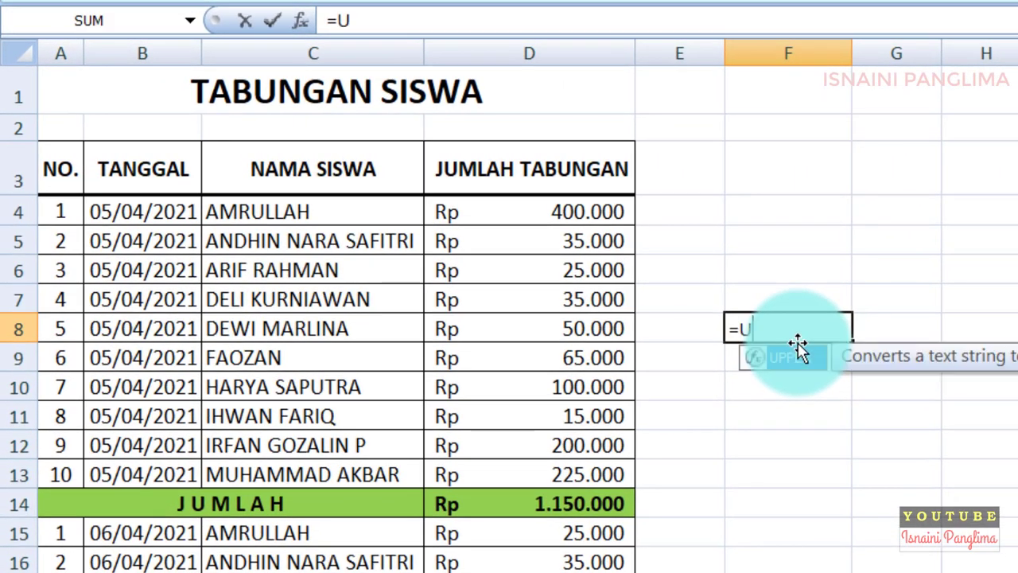
pyautogui.press('BackSpace')
pyautogui.write('S')
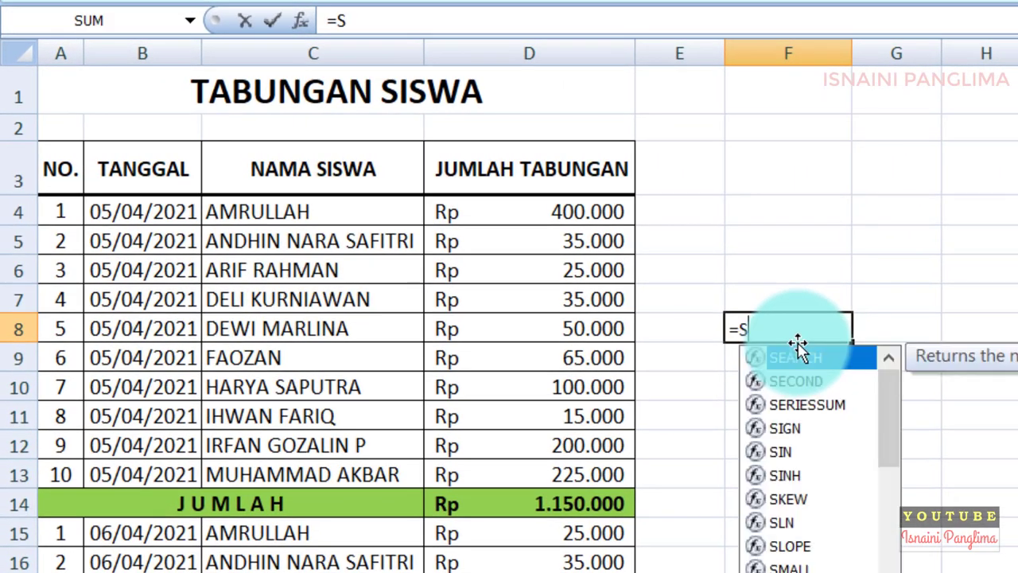
pyautogui.write('UM(')
pyautogui.moveTo(589, 213); pyautogui.dragTo(536, 476)
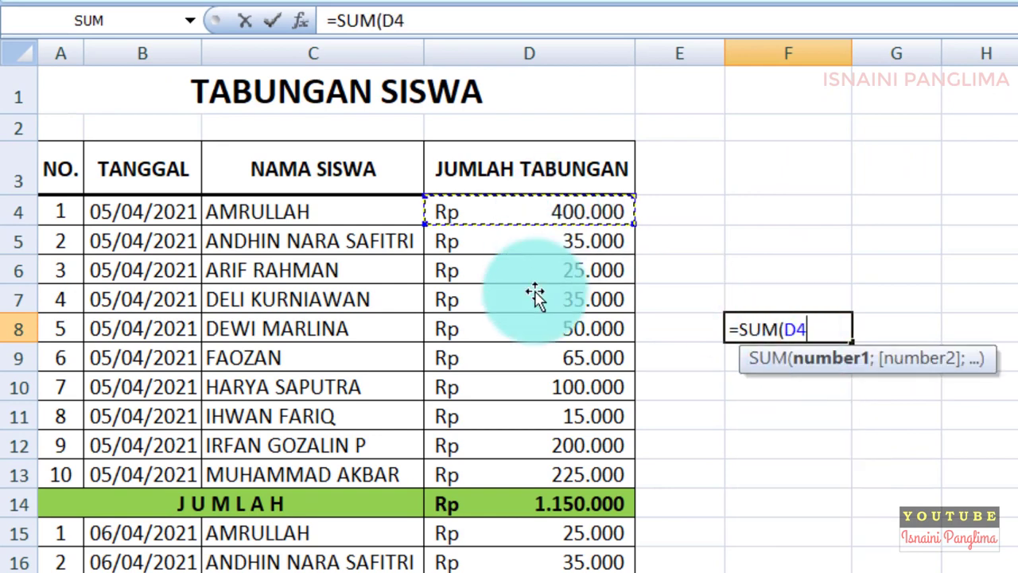
pyautogui.press('Return')
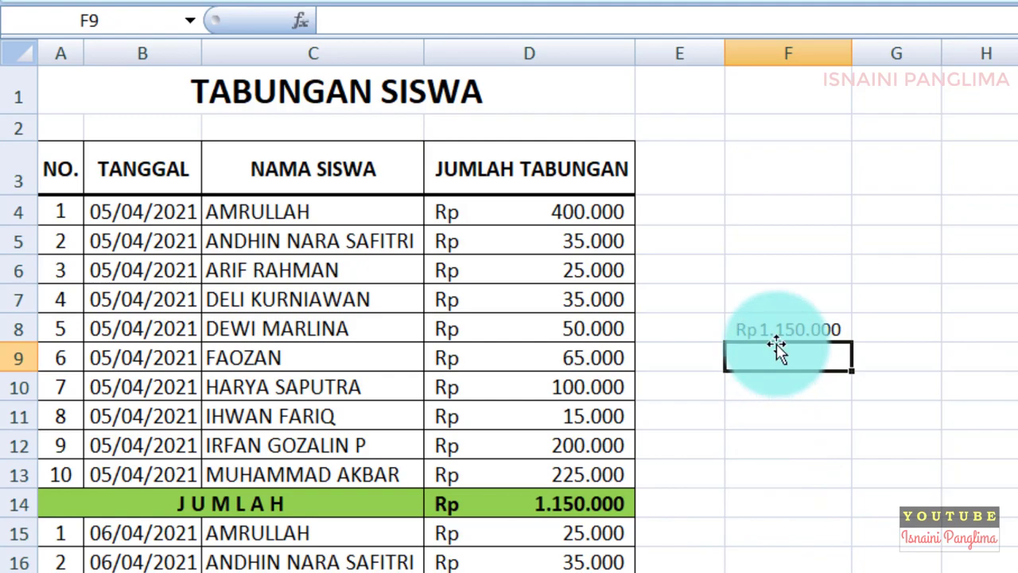
# - Add a check =SUM(D15:D24) beside the second block, giving 930.000
pyautogui.scroll(-2, 576, 504)
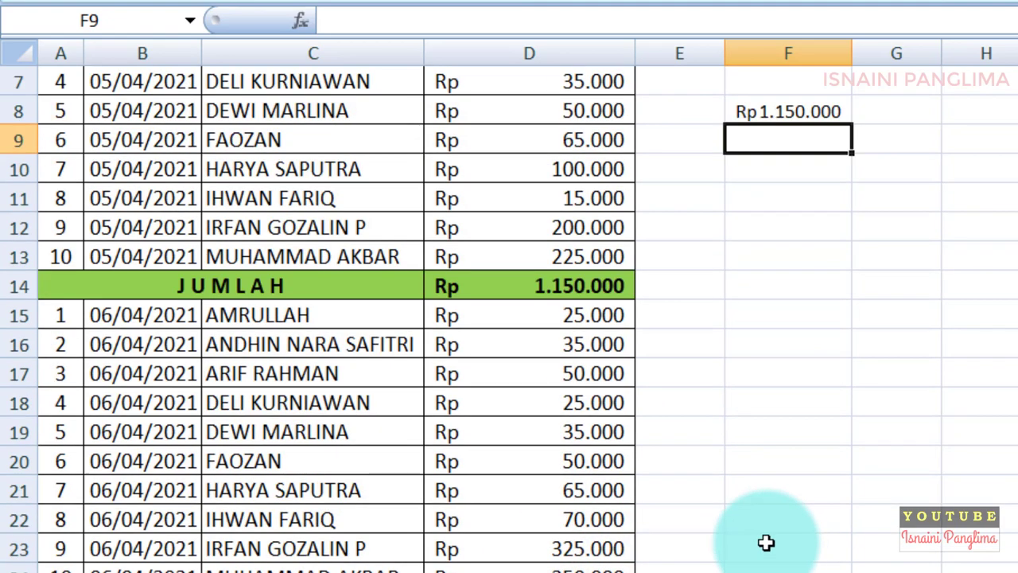
pyautogui.click(786, 370)
pyautogui.write('=')
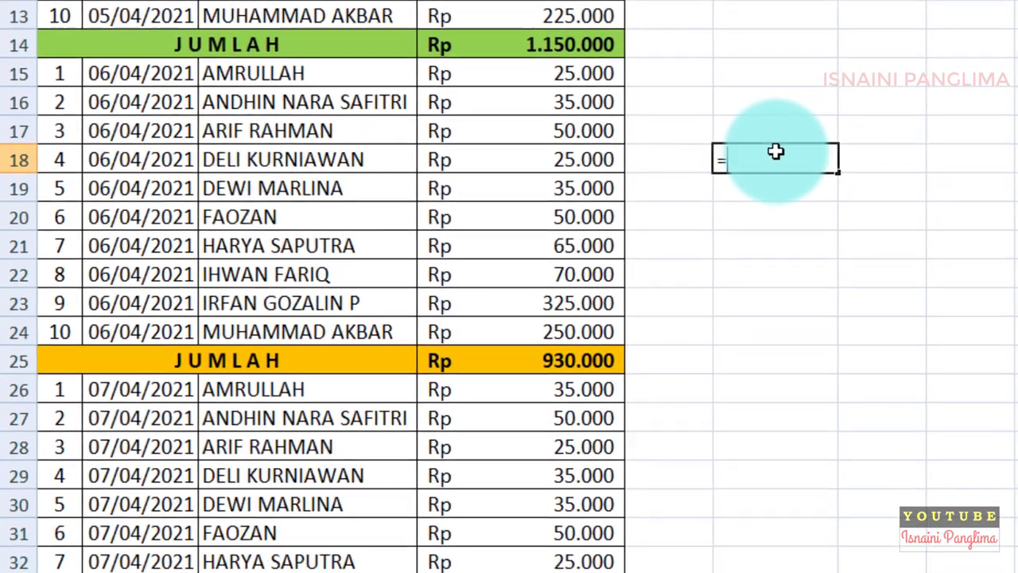
pyautogui.write('SUM(')
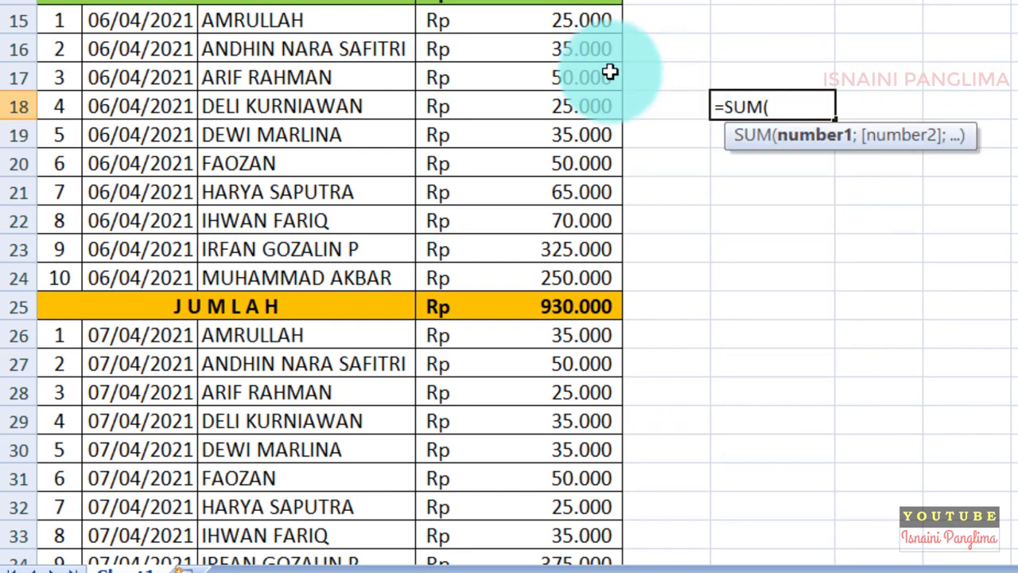
pyautogui.moveTo(577, 21); pyautogui.dragTo(531, 285)
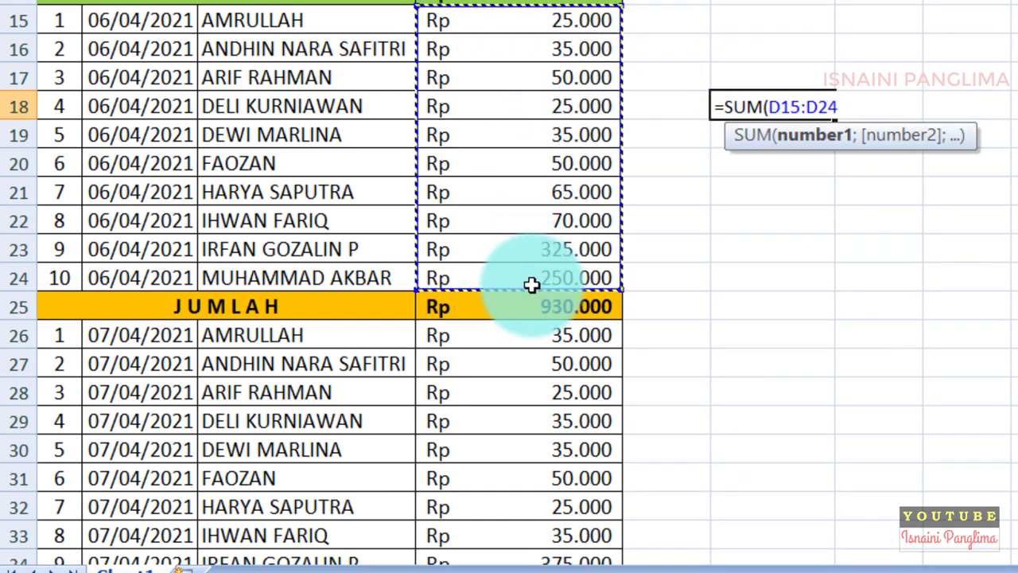
pyautogui.press('Return')
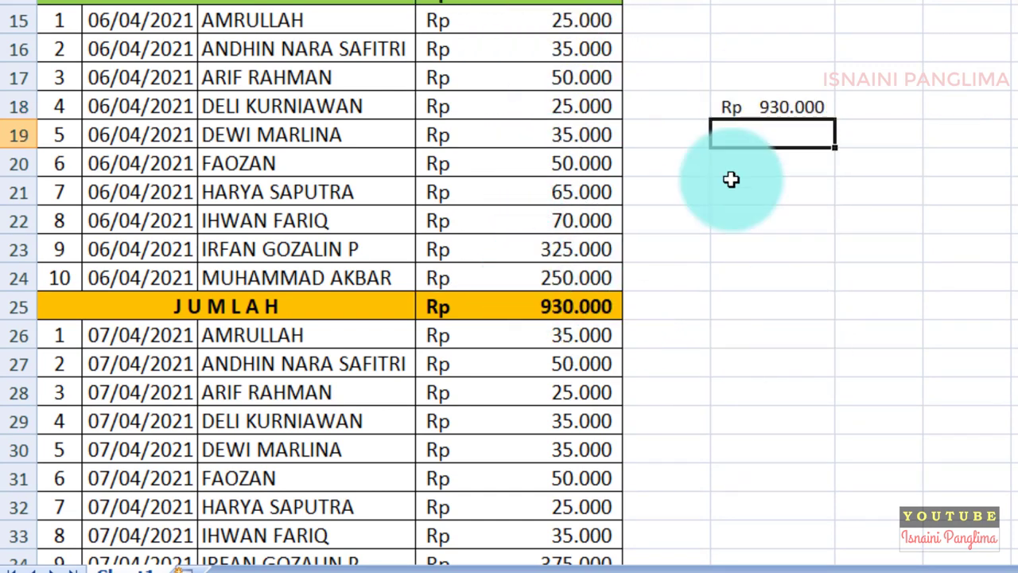
# - Put =SUM(D125:D134) in F127 beside the last block to check its 4.910.000 total
pyautogui.scroll(4, 793, 182)
pyautogui.scroll(-7, 738, 286)
pyautogui.scroll(-11, 722, 310)
pyautogui.scroll(-5, 722, 309)
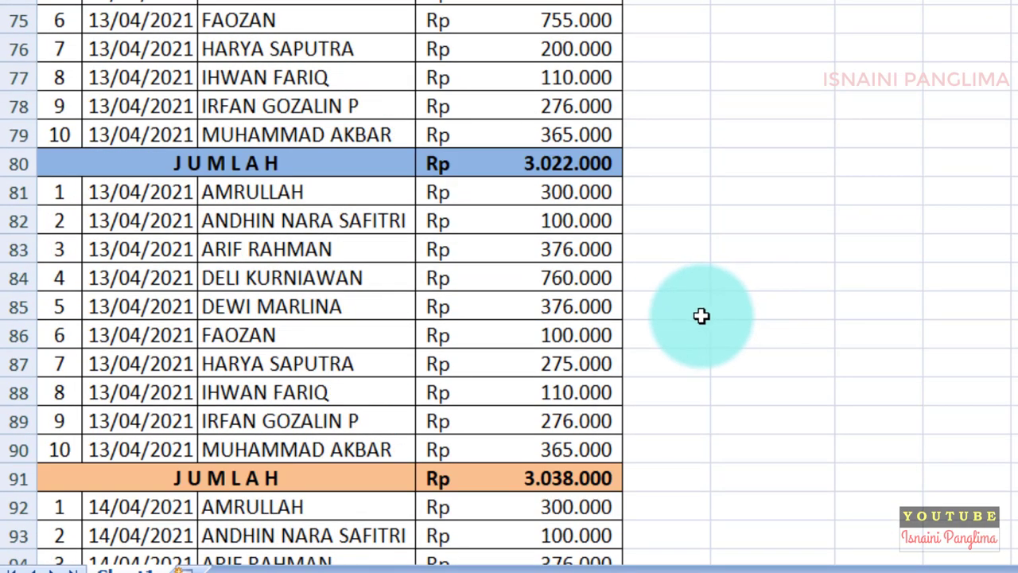
pyautogui.scroll(-7, 702, 315)
pyautogui.scroll(-3, 697, 309)
pyautogui.scroll(-3, 697, 310)
pyautogui.scroll(-5, 696, 328)
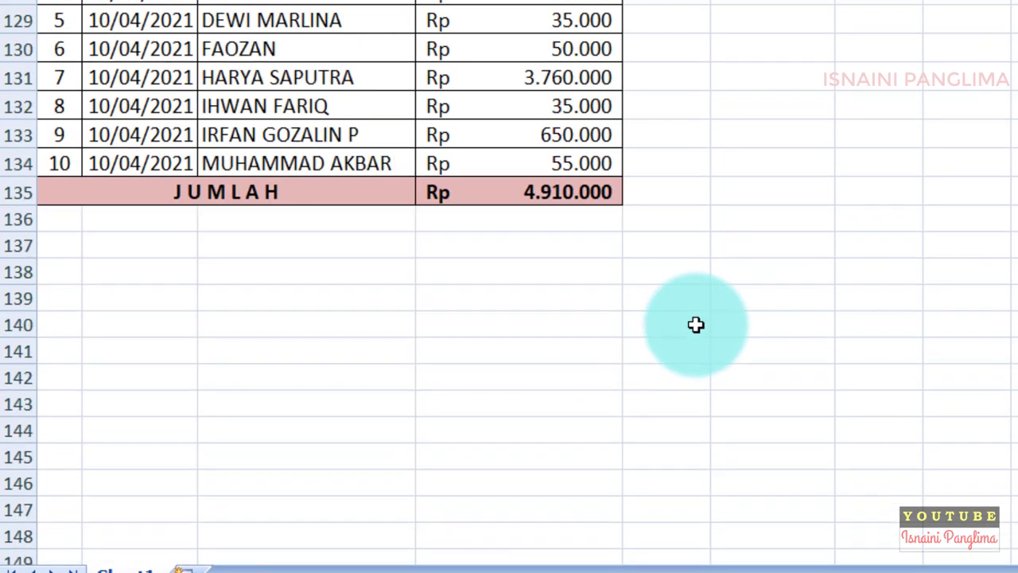
pyautogui.scroll(2, 695, 325)
pyautogui.doubleClick(730, 146)
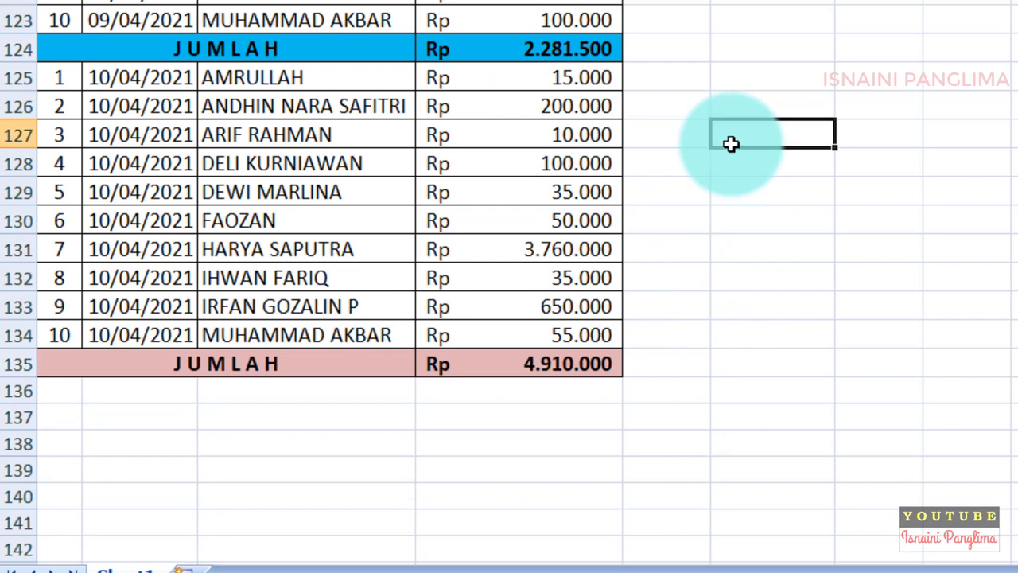
pyautogui.write('=SUM')
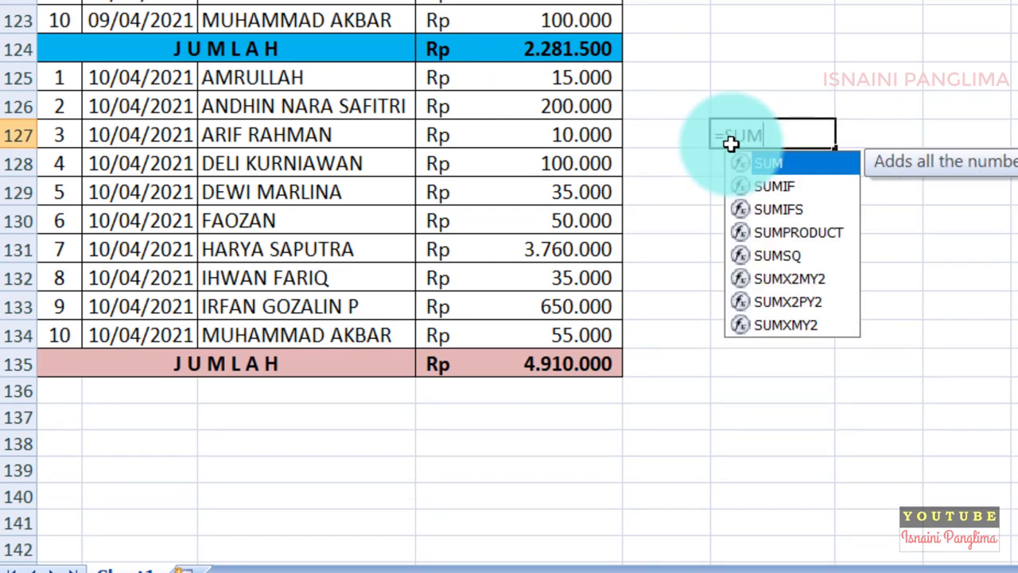
pyautogui.write('(')
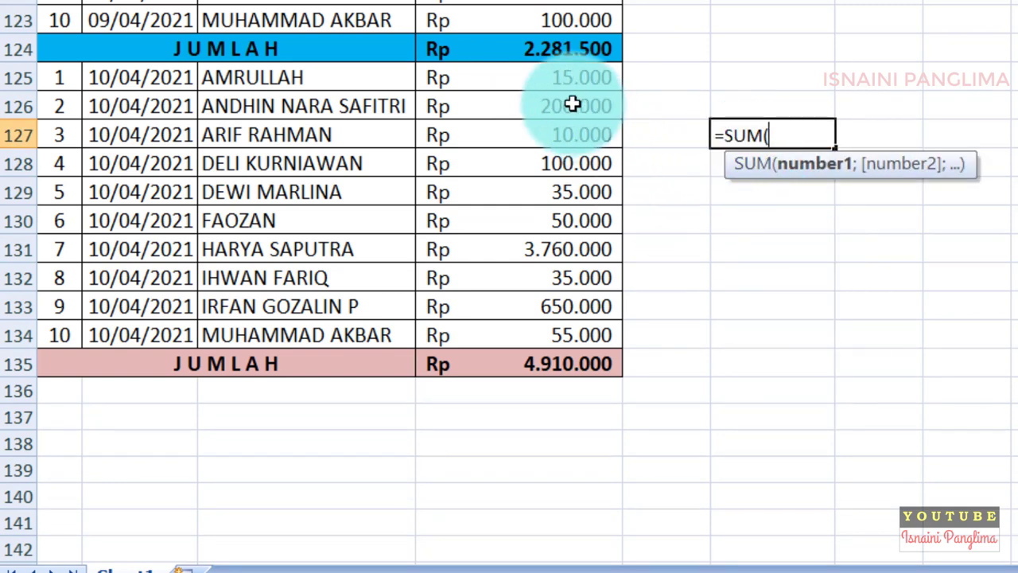
pyautogui.moveTo(548, 80); pyautogui.dragTo(541, 333)
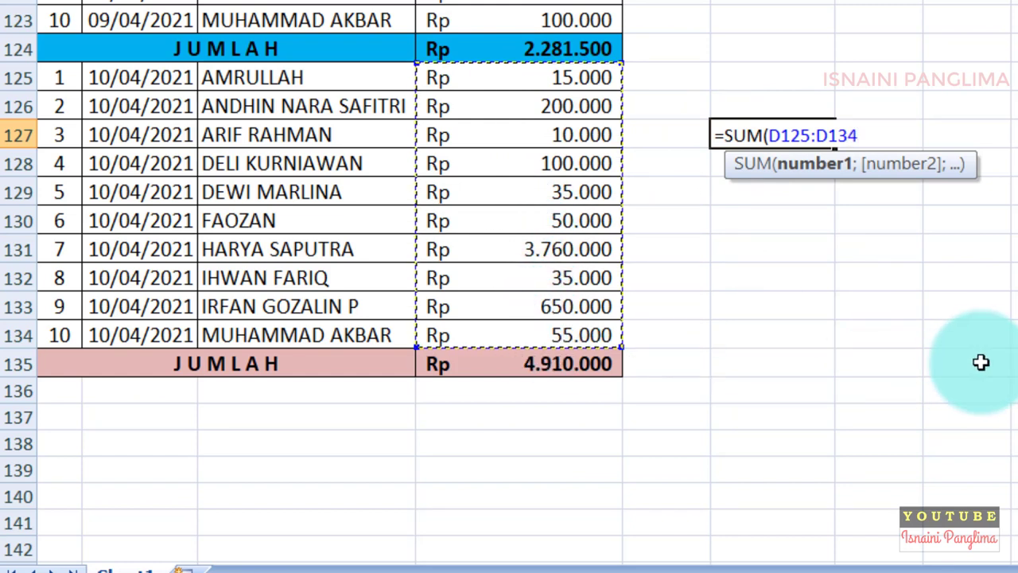
pyautogui.press('Return')
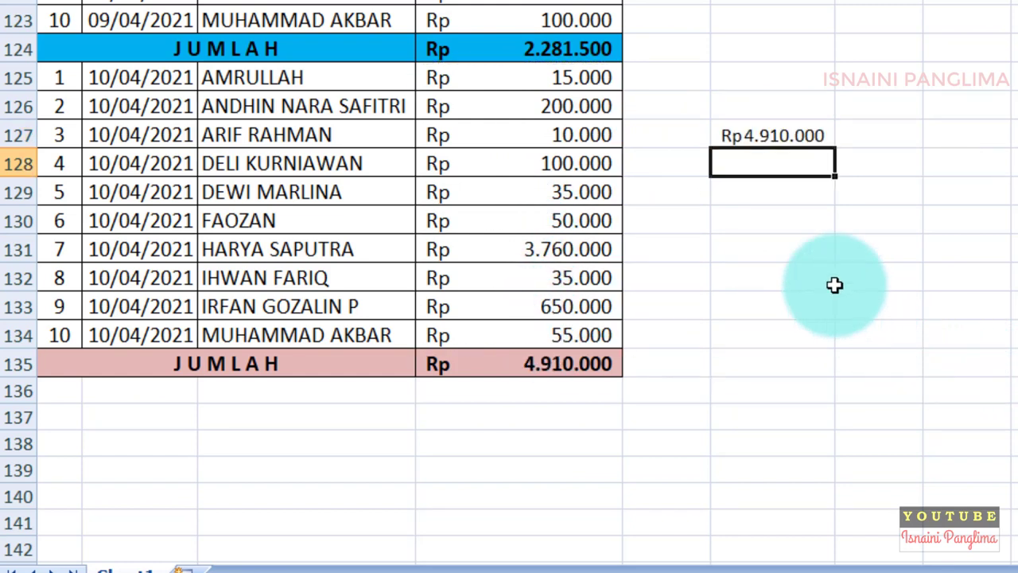
pyautogui.click(782, 137)
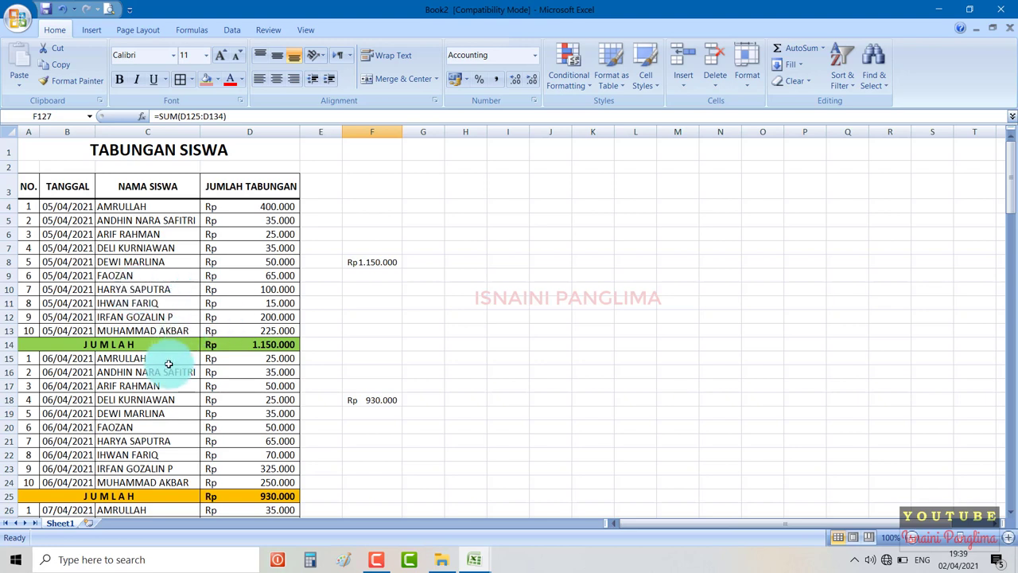
# - Change D6 to 80.000.000 and AutoFit column F so the 81.125.000 check displays fully
pyautogui.click(282, 237)
pyautogui.write('80.0')
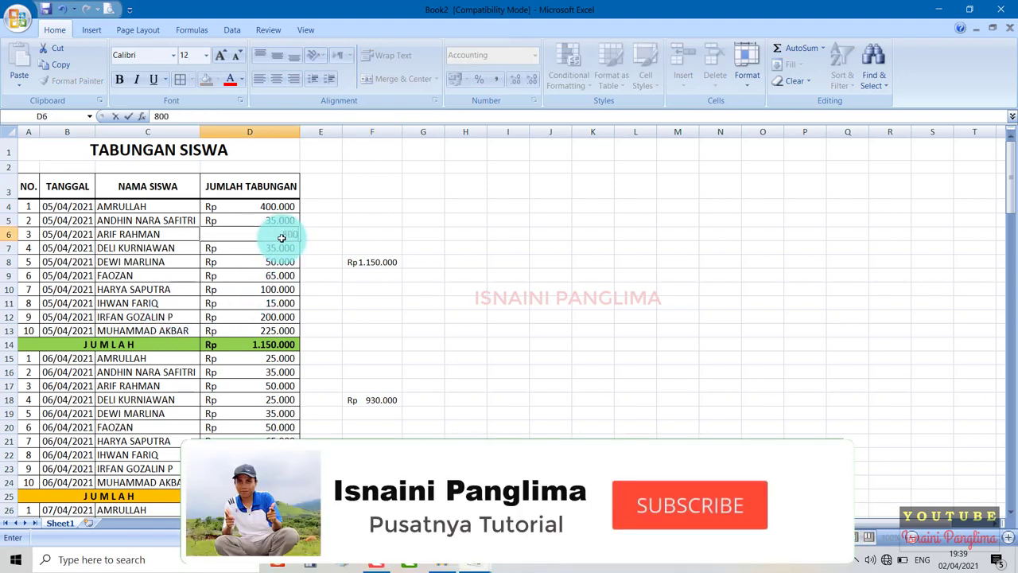
pyautogui.write('00.000')
pyautogui.press('Return')
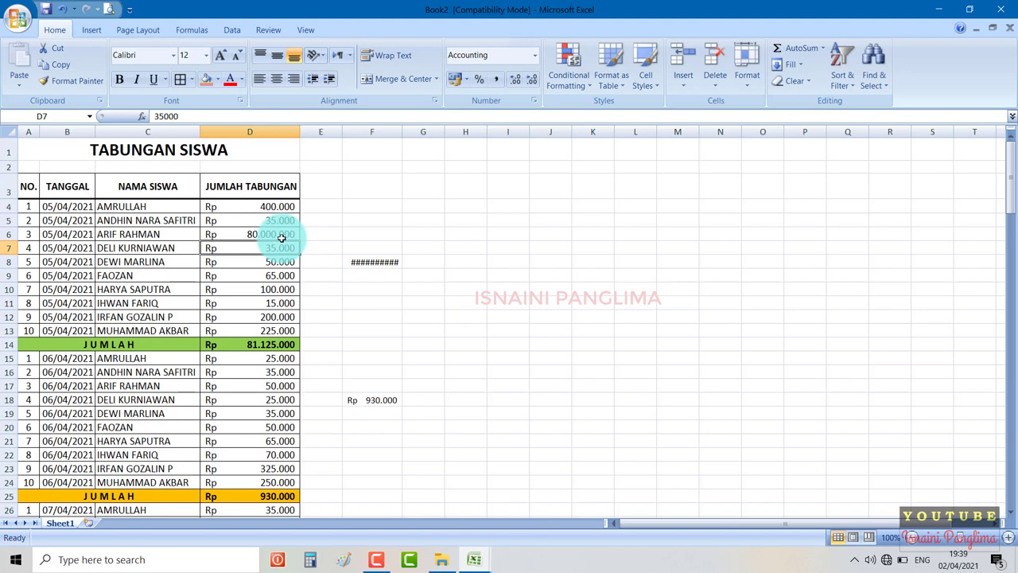
pyautogui.doubleClick(402, 131)
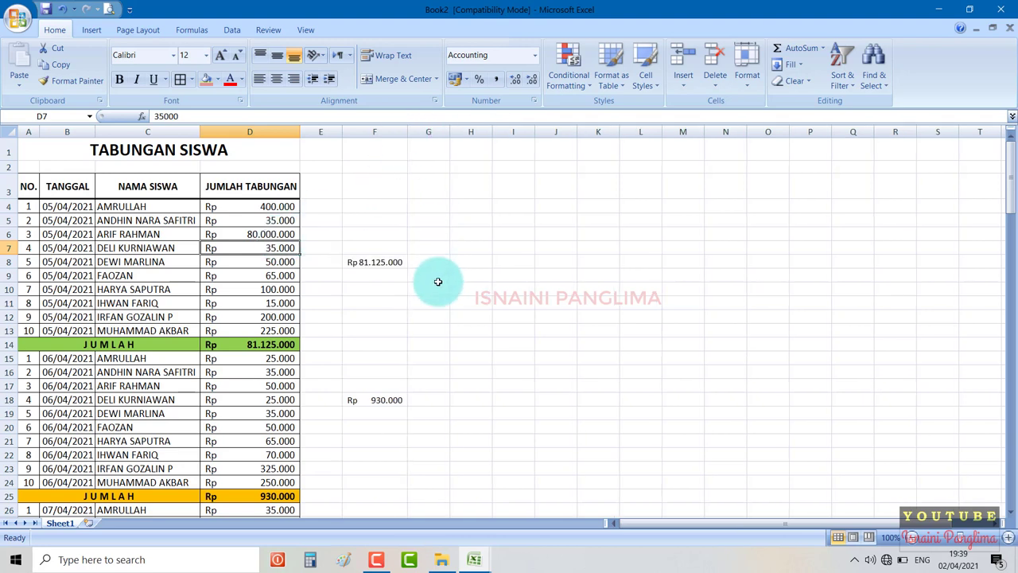